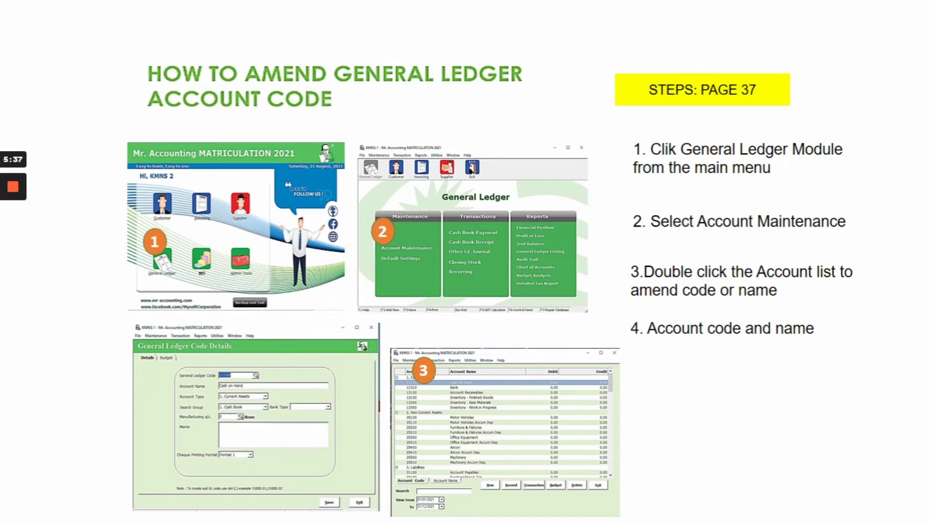
click(643, 302)
click(644, 302)
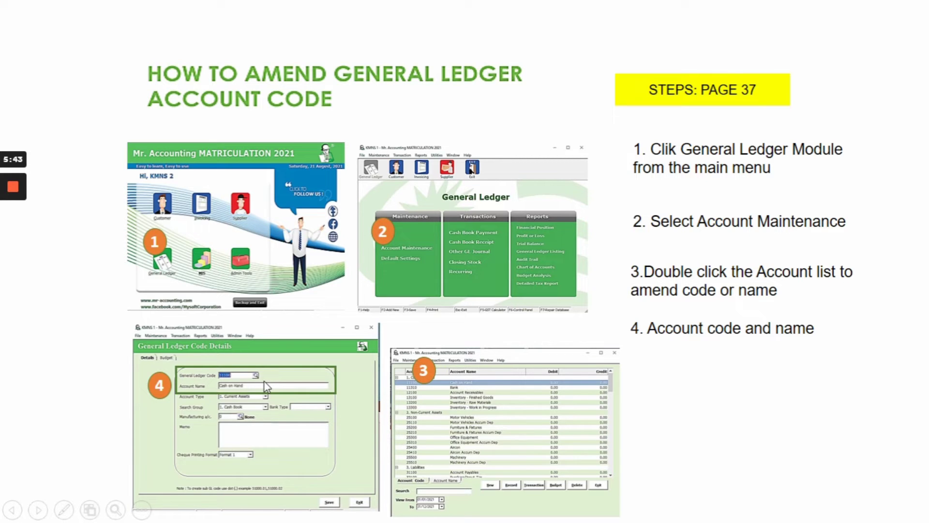
click(583, 329)
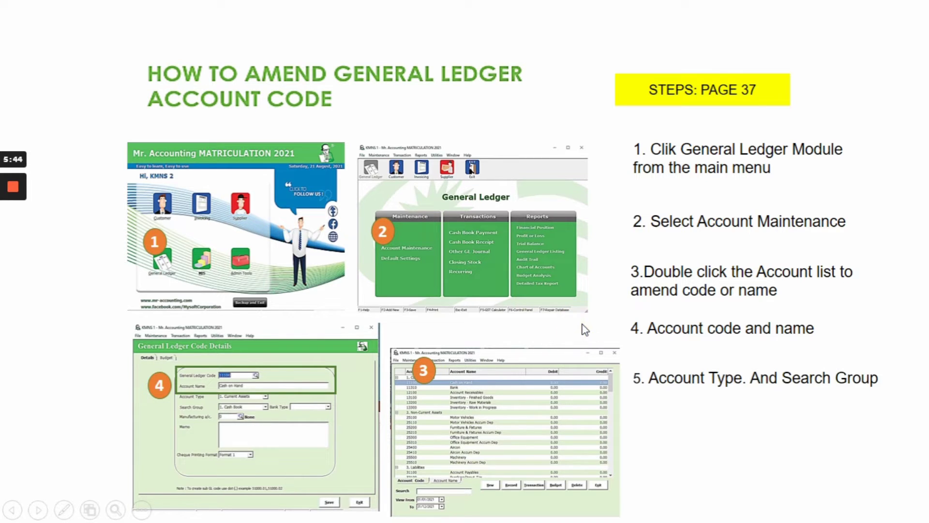
click(628, 421)
click(628, 421)
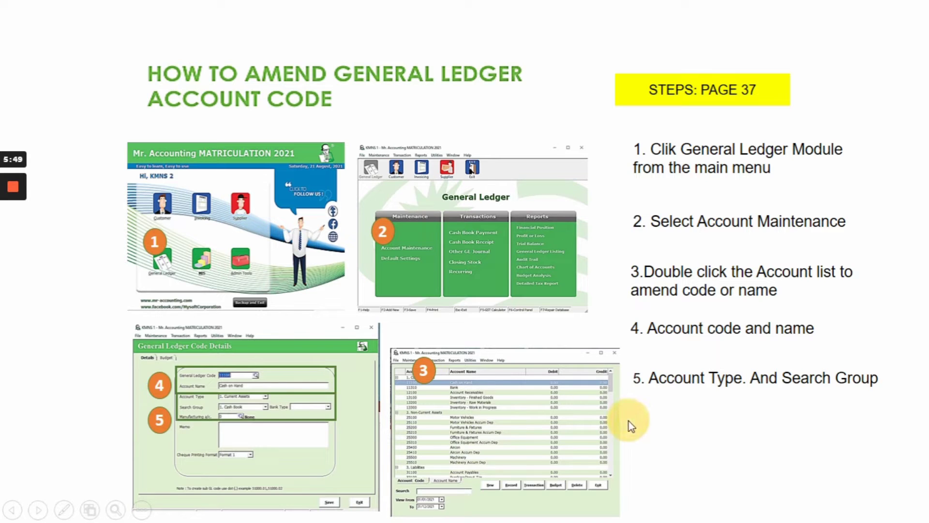
click(629, 421)
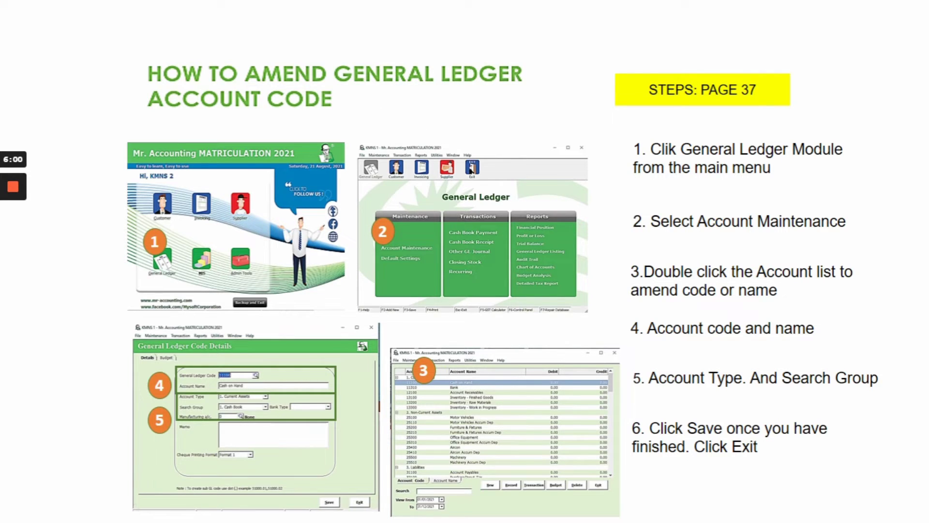
click(341, 105)
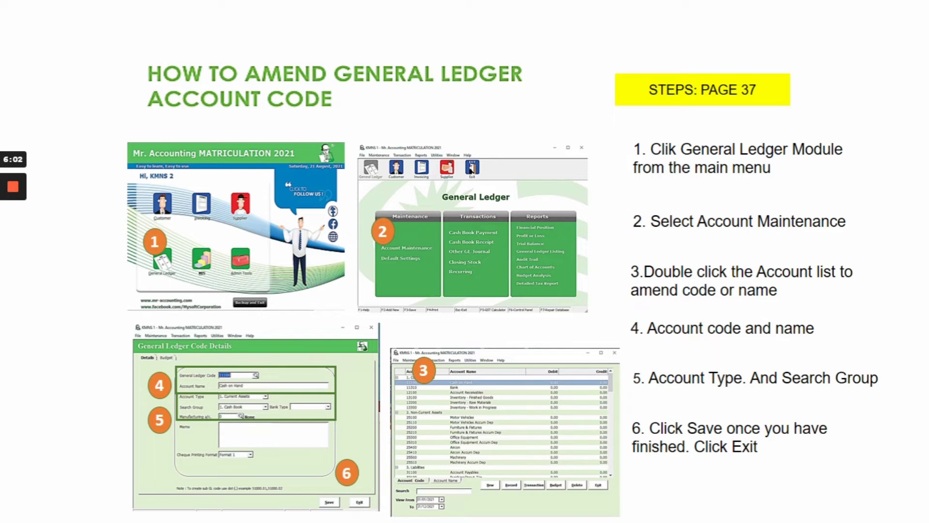
click(341, 103)
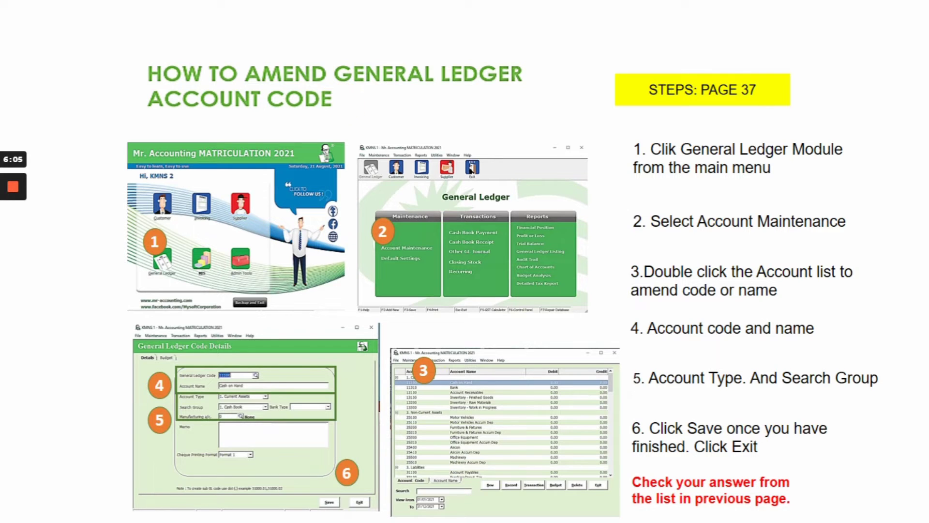
click(341, 103)
click(448, 345)
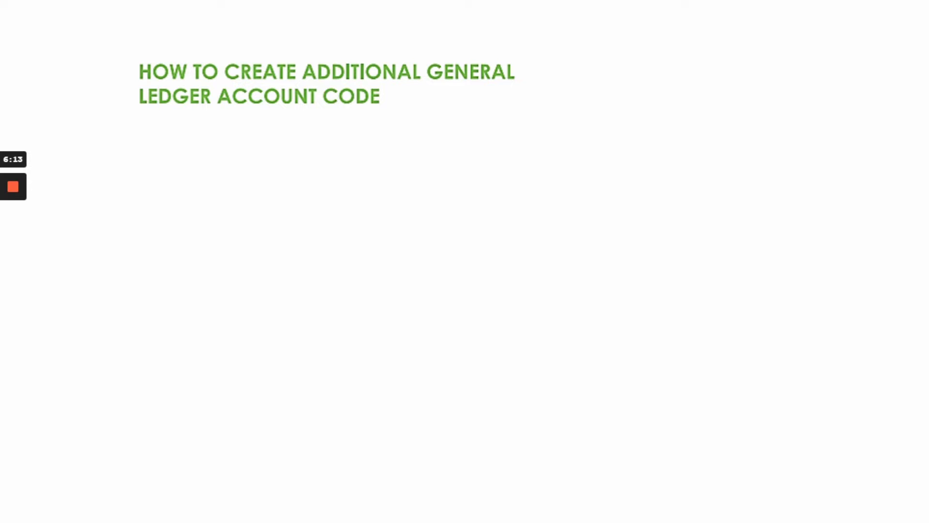
click(448, 342)
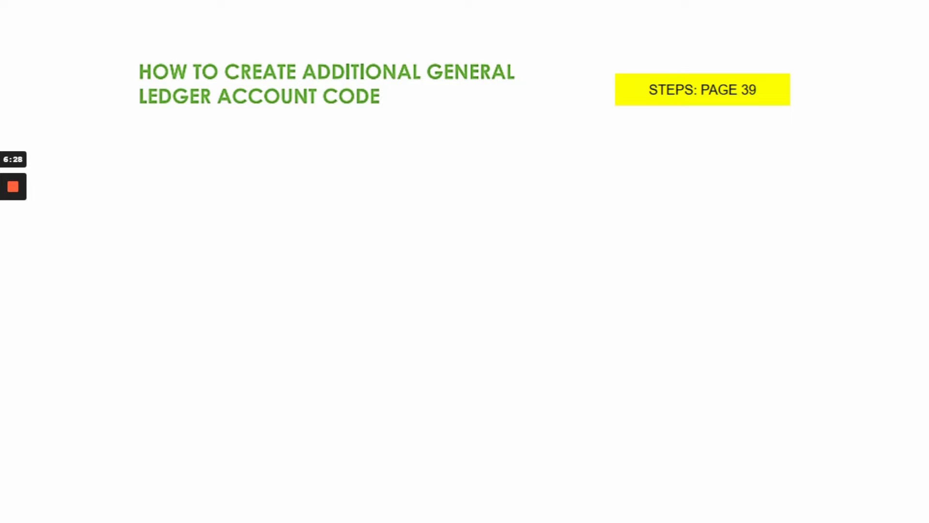
click(447, 341)
click(447, 341)
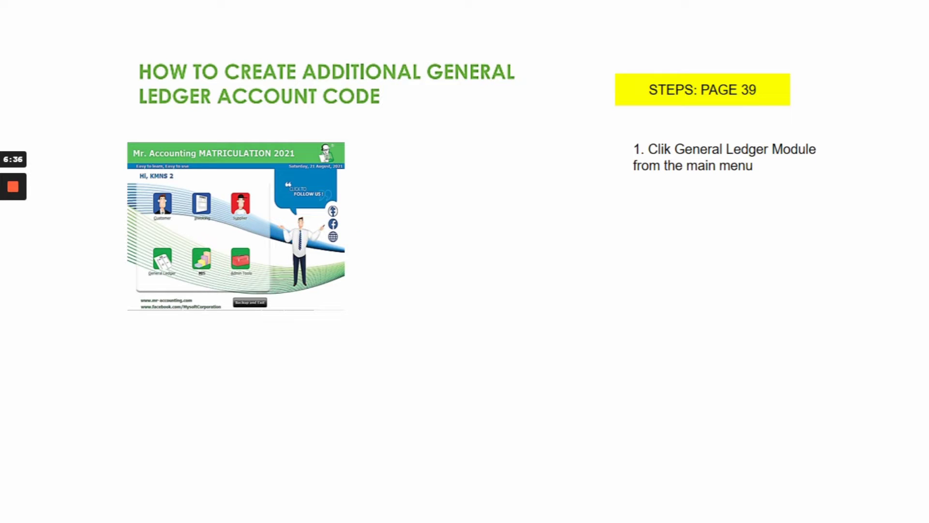
click(447, 341)
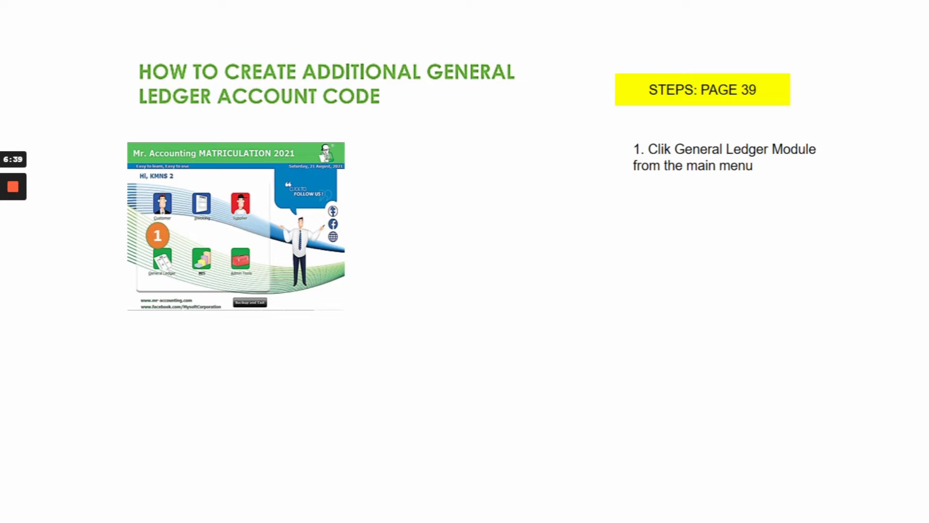
click(447, 341)
click(447, 342)
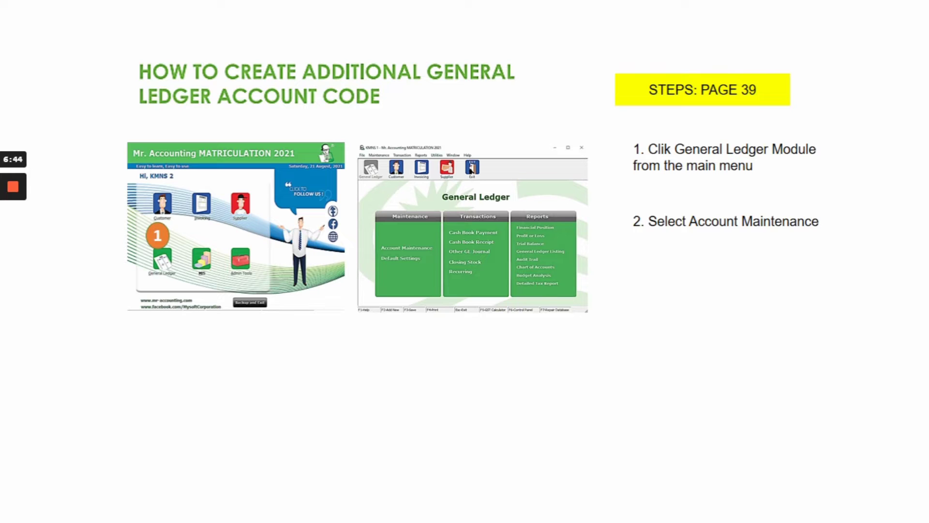
click(446, 342)
click(447, 340)
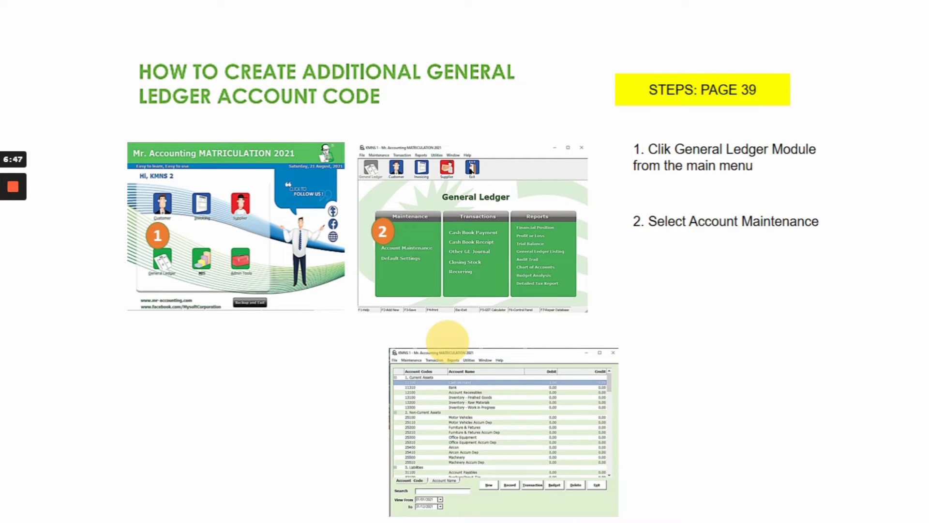
click(445, 341)
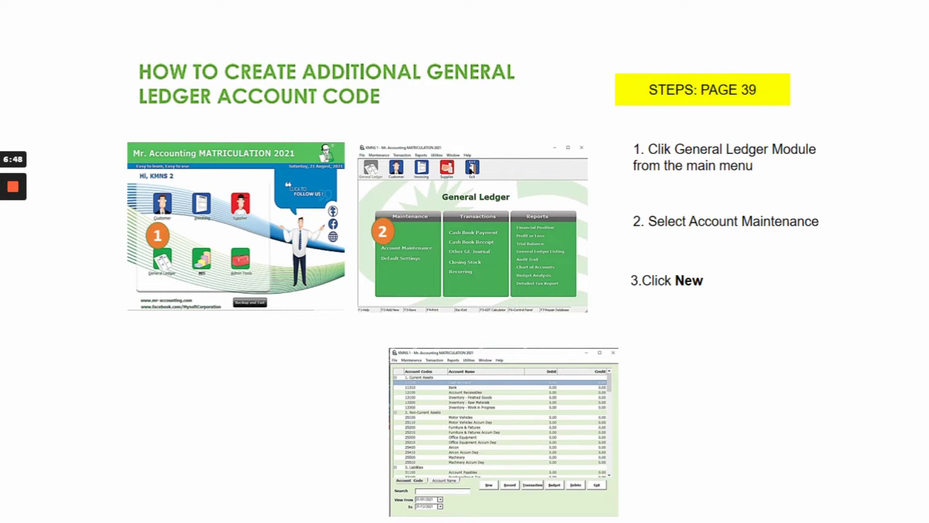
click(447, 341)
click(447, 341)
click(447, 341)
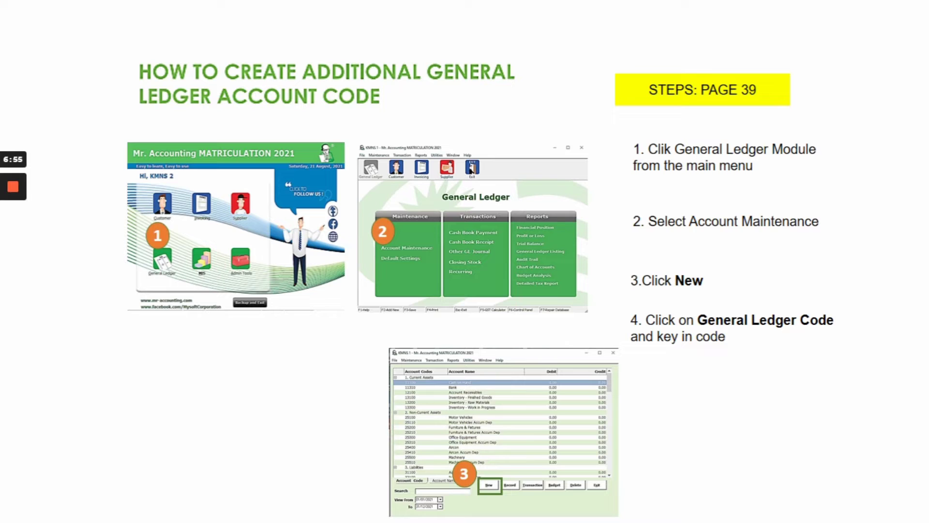
click(447, 341)
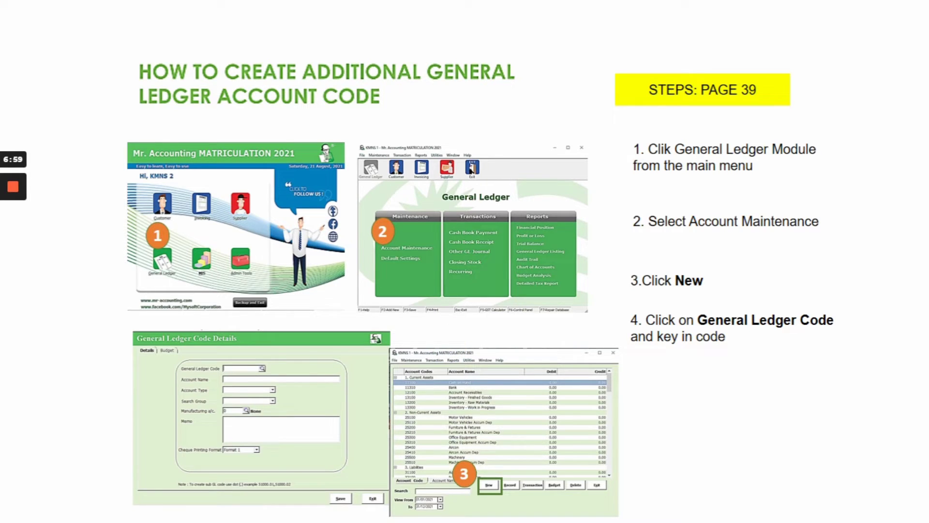
click(449, 319)
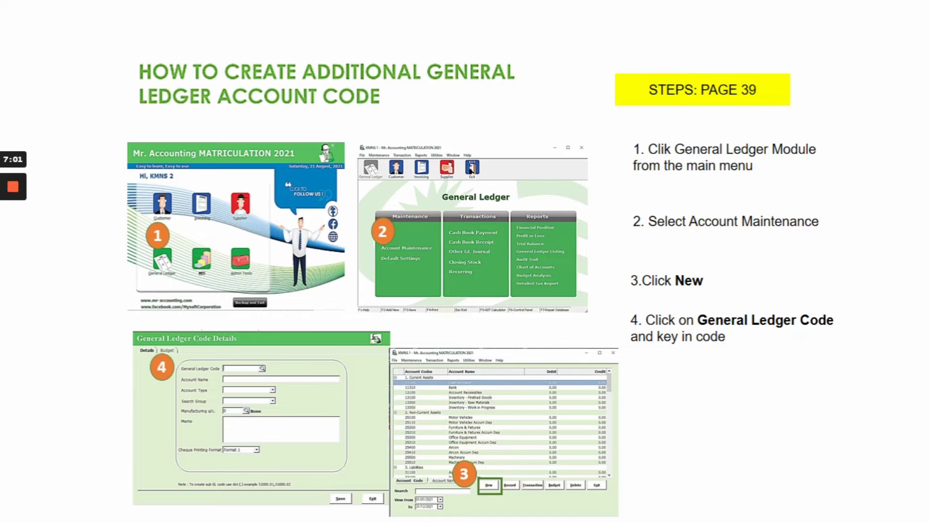
click(449, 319)
click(448, 319)
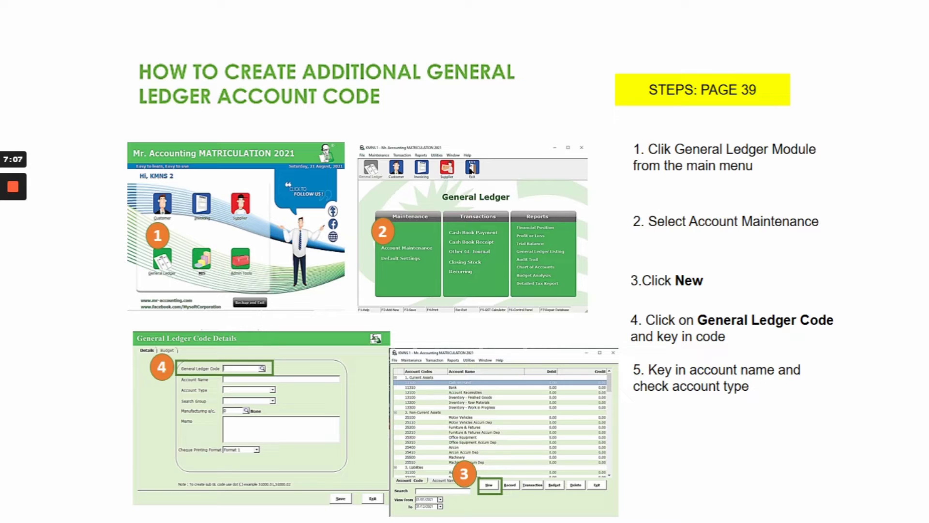
click(449, 320)
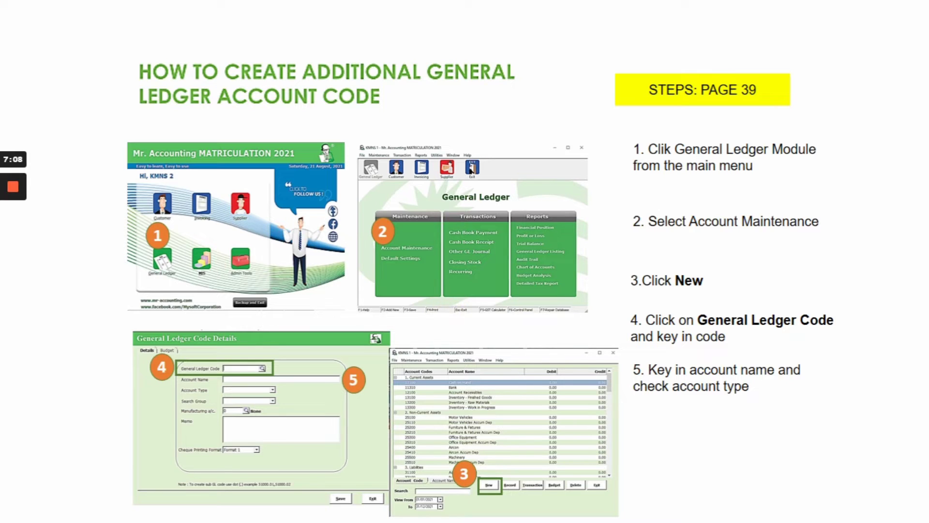
click(449, 319)
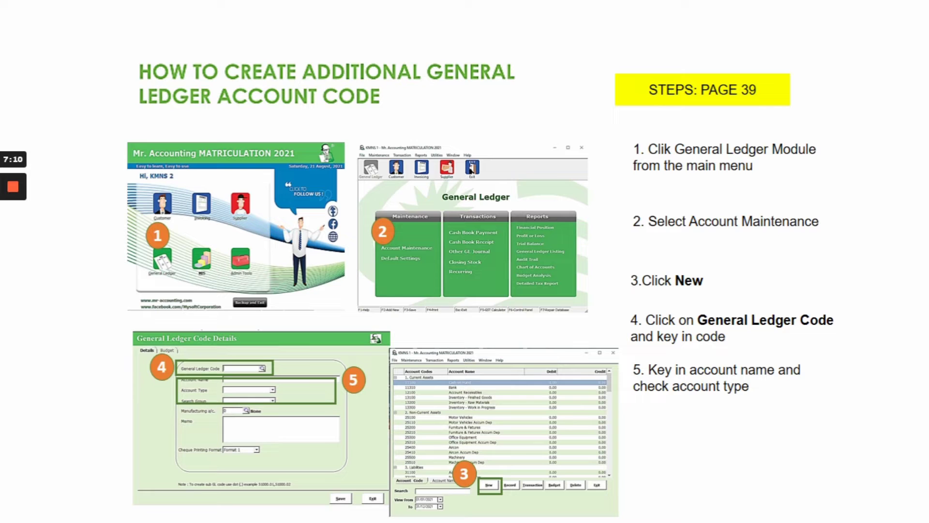
click(449, 319)
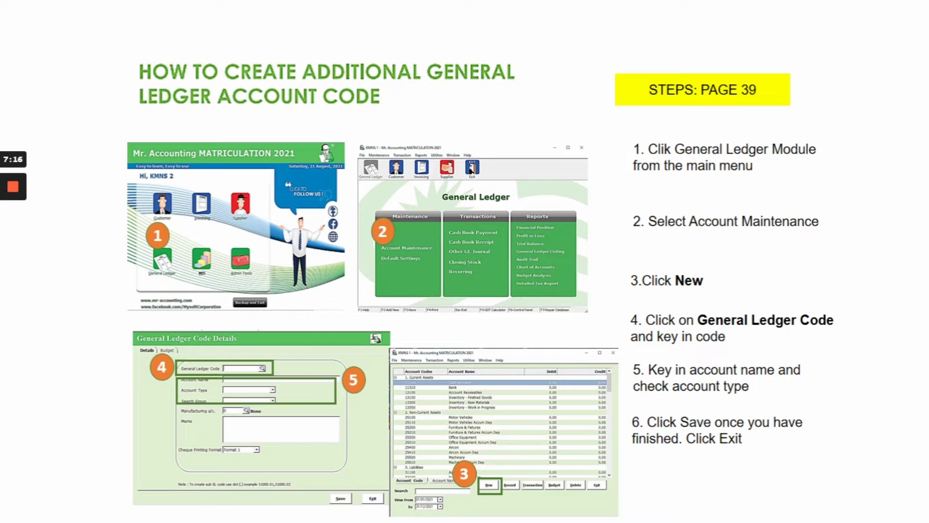
key(Right)
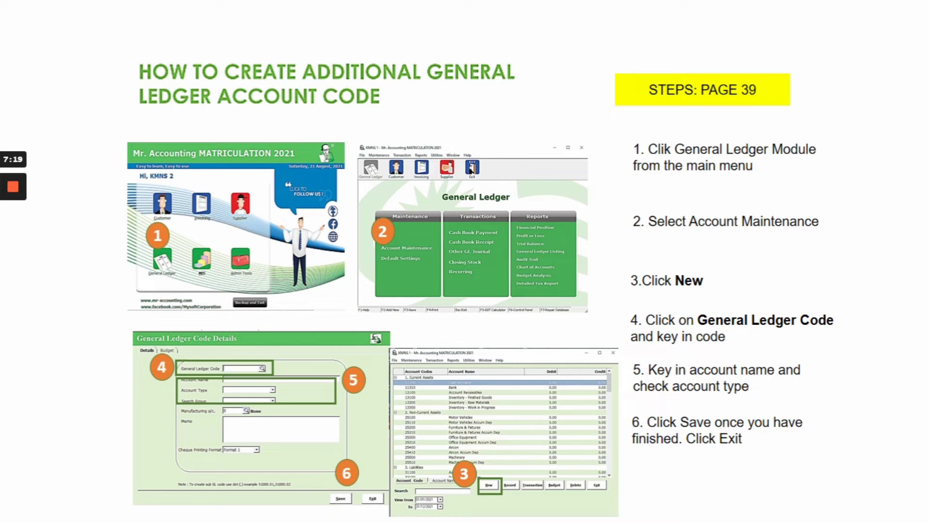
click(448, 319)
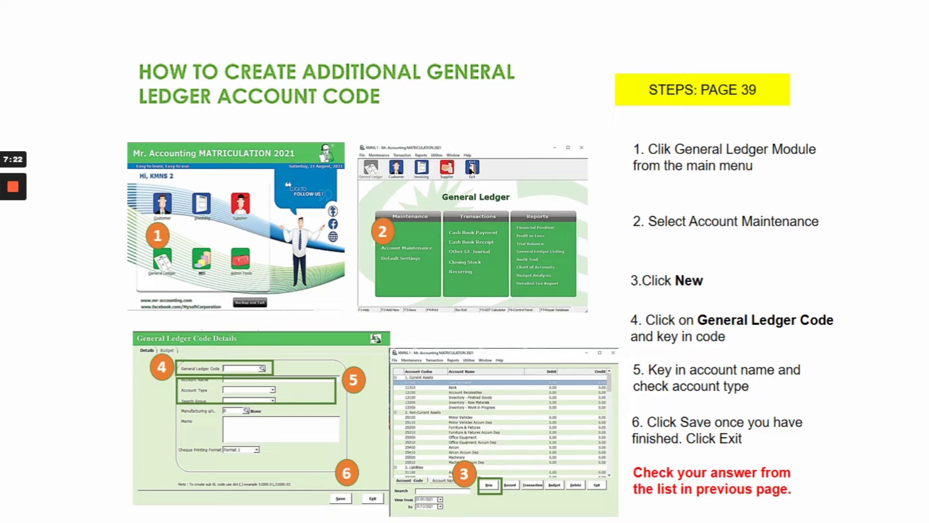
click(448, 312)
click(448, 312)
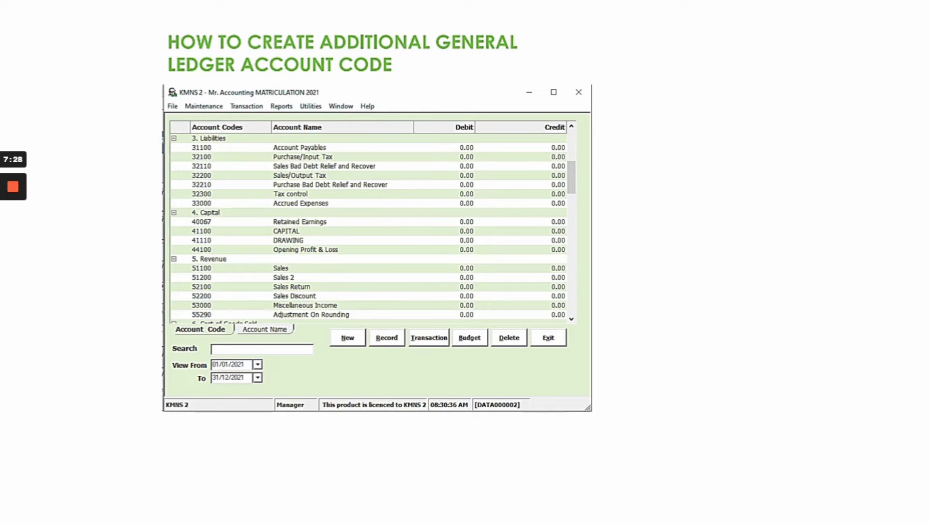
click(448, 312)
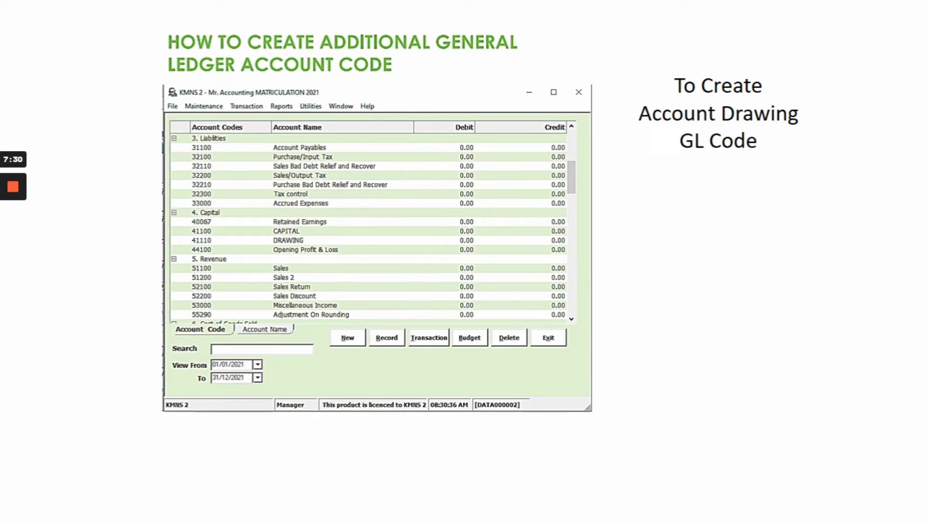
click(449, 312)
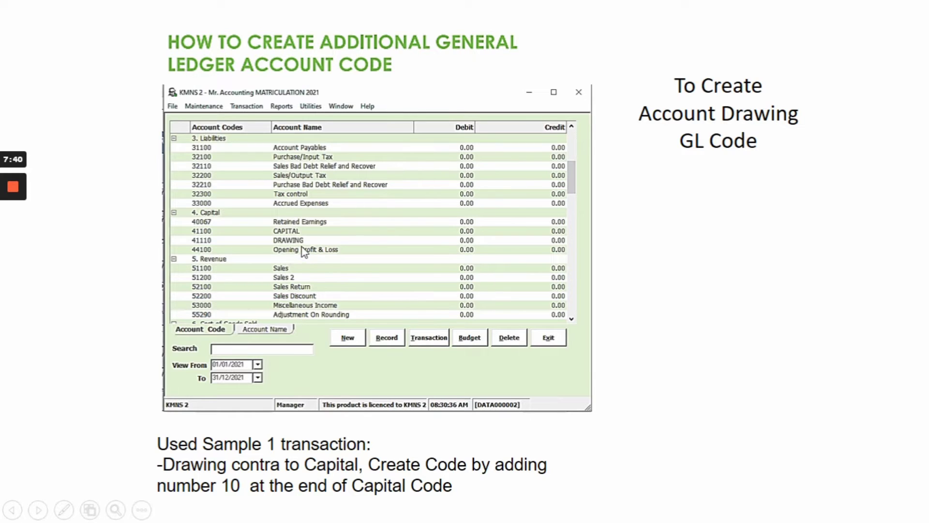
click(736, 242)
click(735, 240)
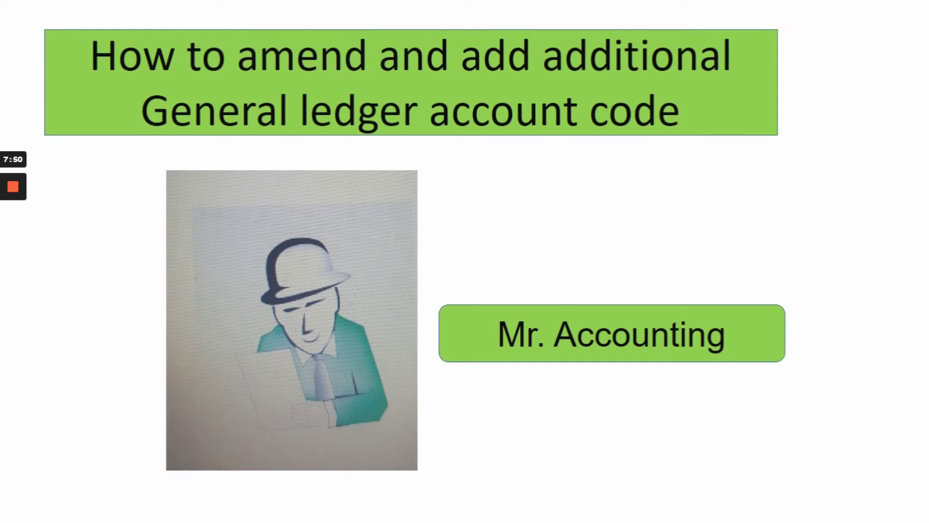
End the slide show and switch to the Mr. Accounting MATRICULATION 2021 application
right_click(652, 175)
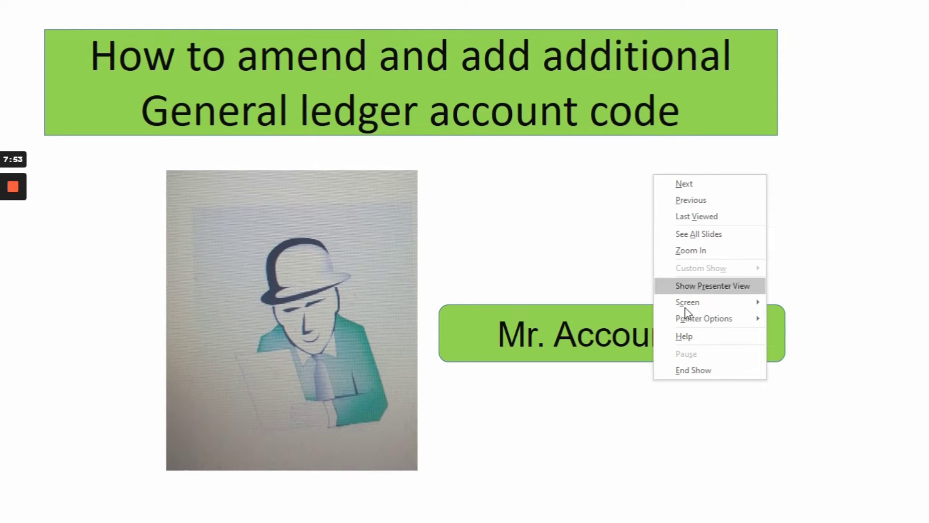
click(701, 371)
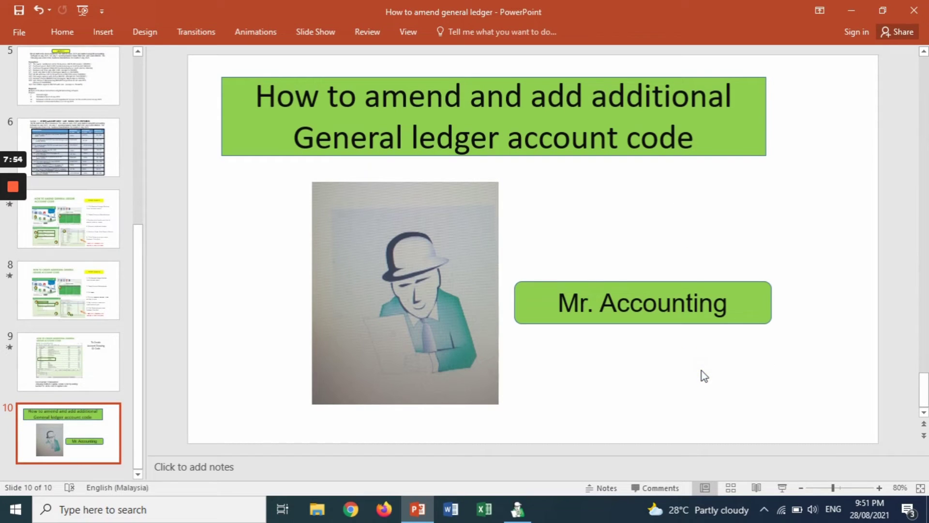
mouse_move(526, 511)
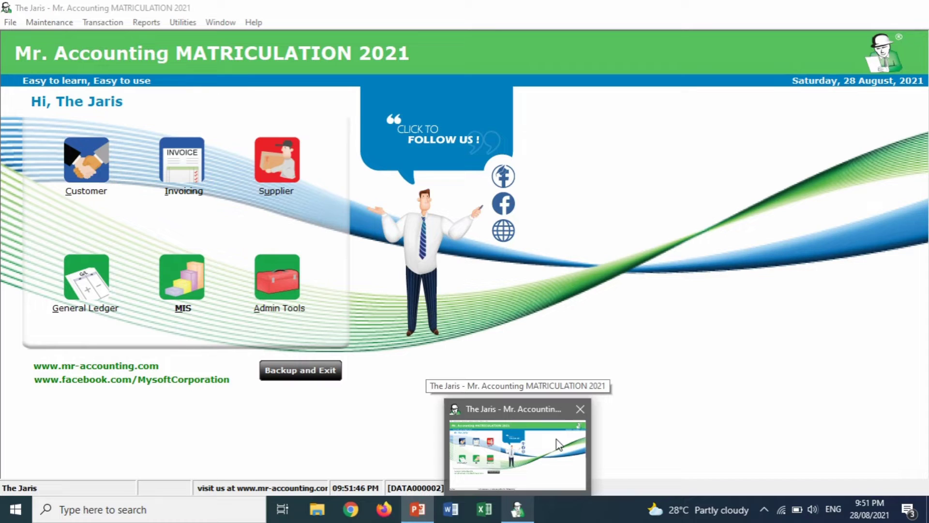
click(558, 443)
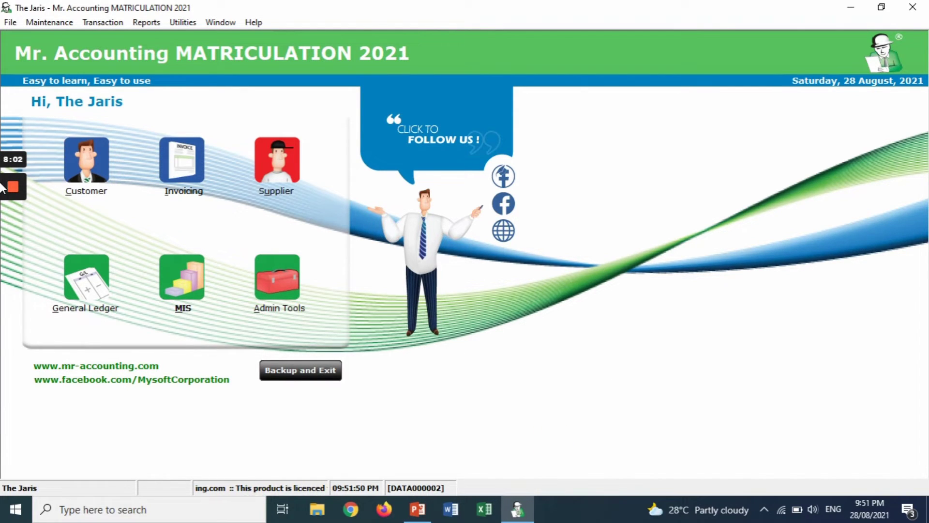
Open the code details of the Share Capital account from the General Ledger module's Account Maintenance list
mouse_move(5, 188)
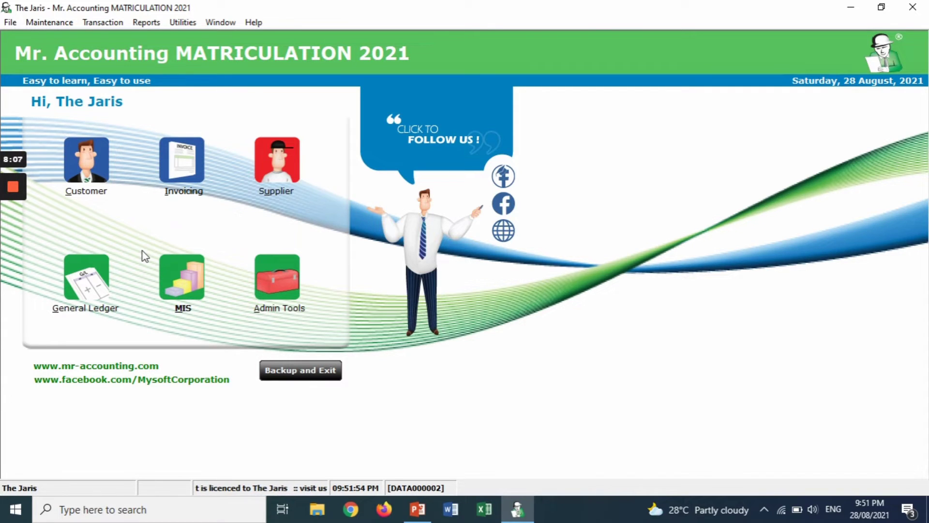
click(104, 293)
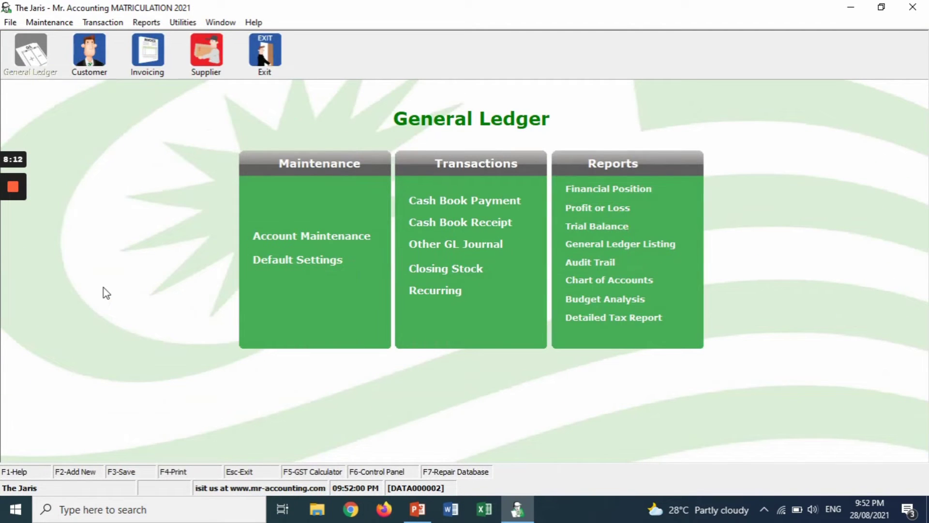
click(287, 237)
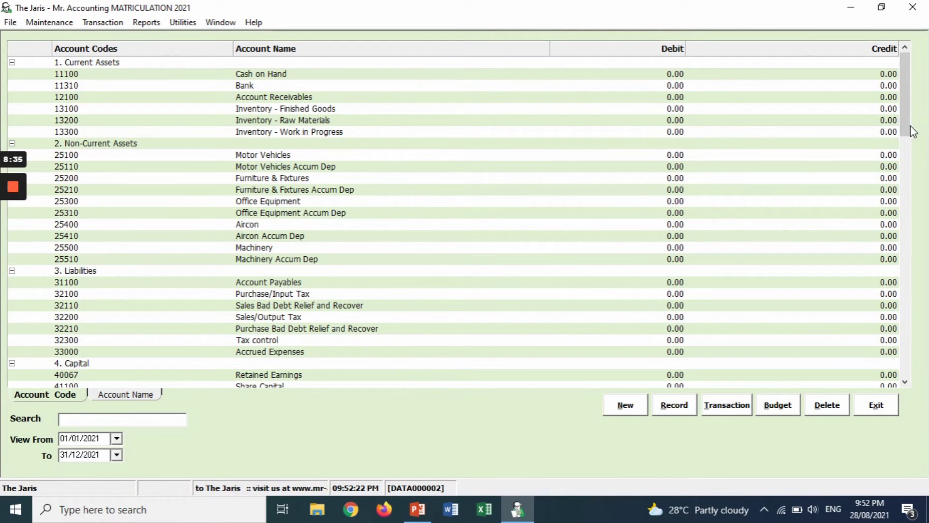
drag(906, 124, 912, 138)
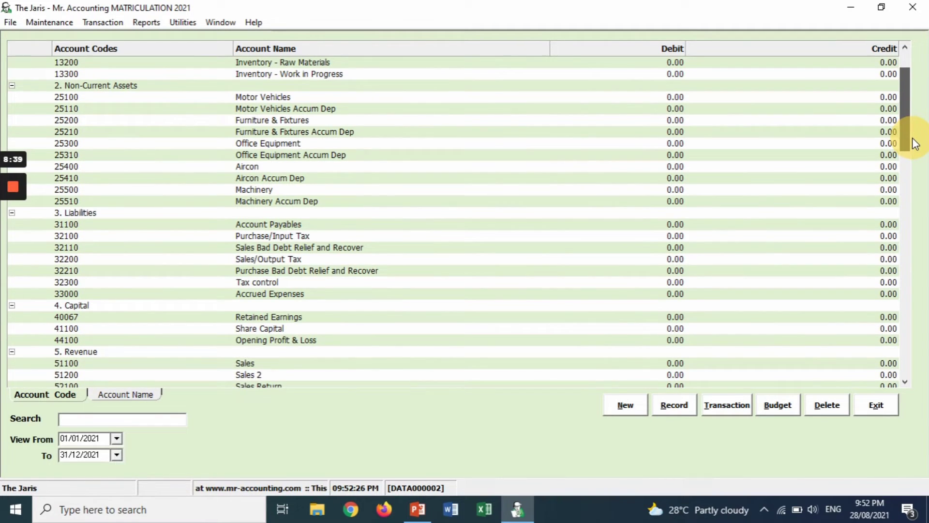
double_click(262, 329)
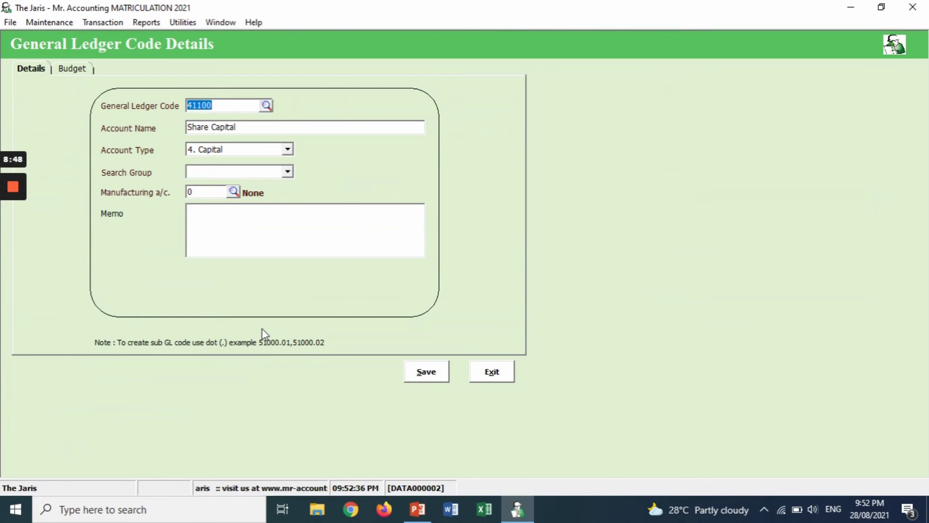
Rename the Share Capital account to Capital, save it, and return to the account list
click(212, 128)
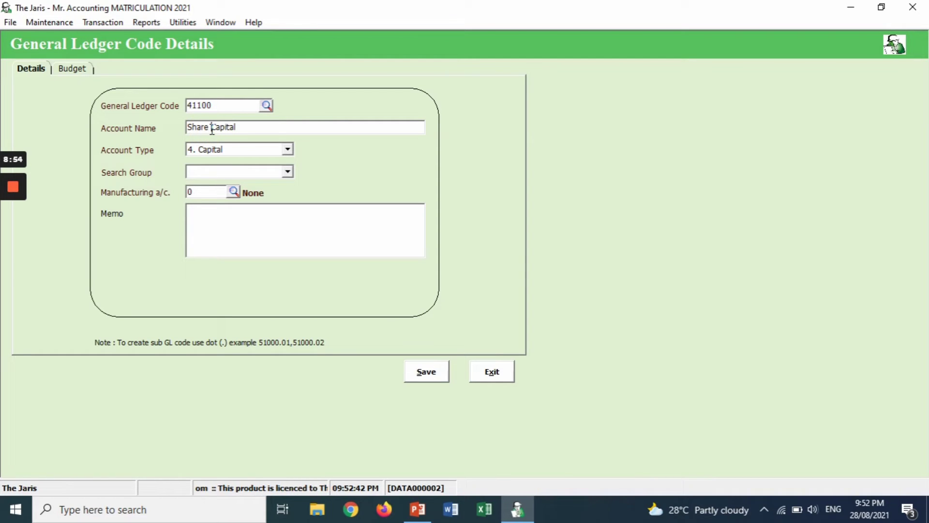
key(BackSpace)
key(BackSpace)
key(BackSpace)
key(BackSpace)
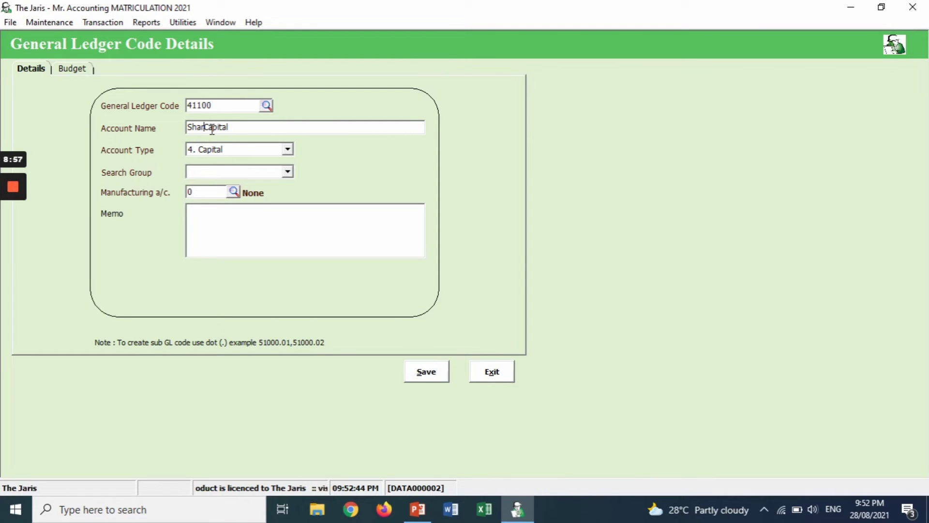
key(BackSpace)
key(BackSpace)
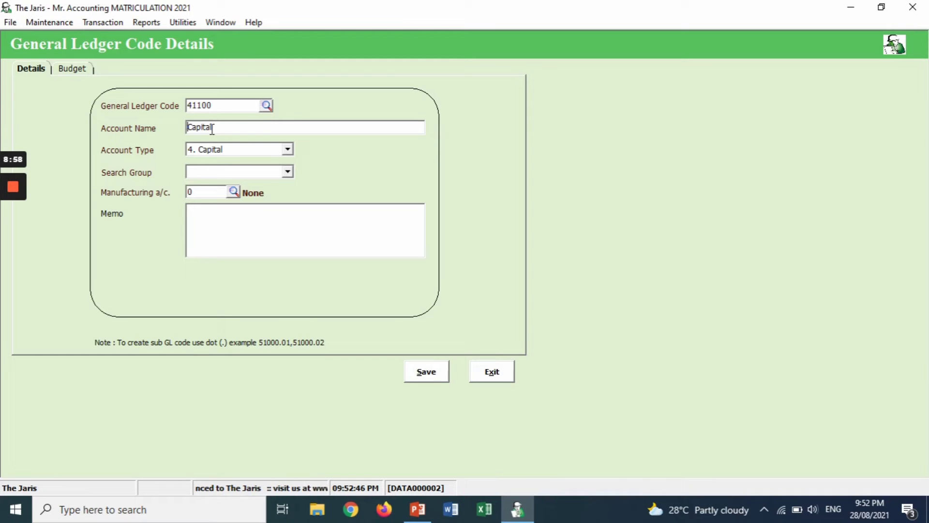
click(425, 381)
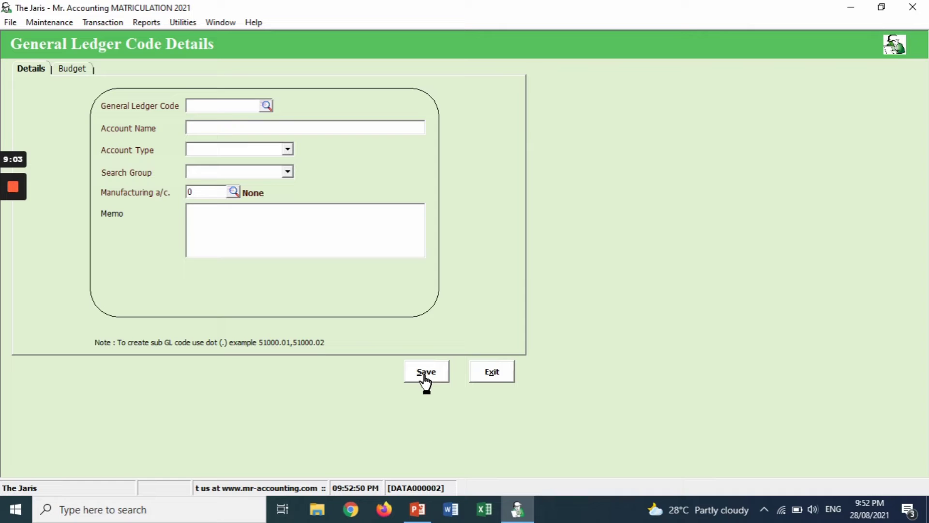
click(498, 382)
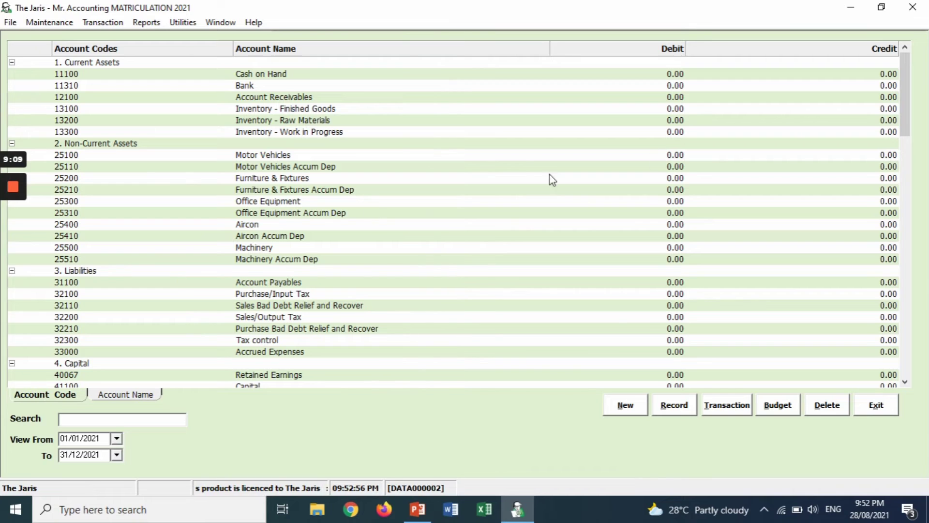
Rename the Cash on Hand account under Current Assets to Cash, save it, and return to the account list
drag(908, 109, 911, 118)
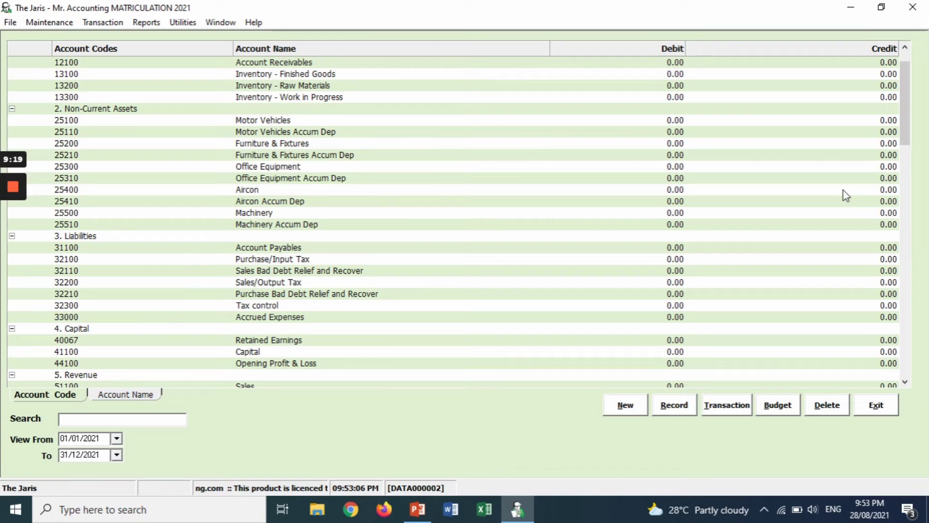
click(909, 89)
drag(909, 90, 904, 62)
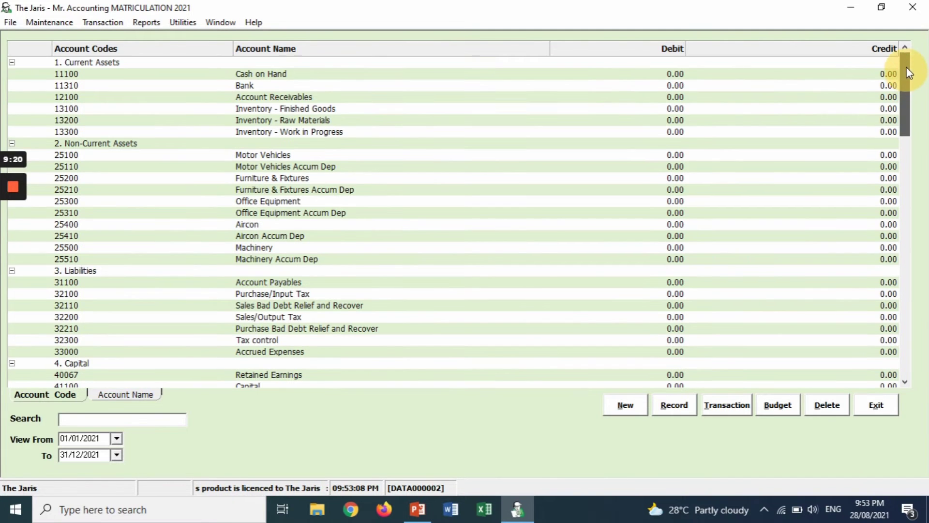
click(458, 76)
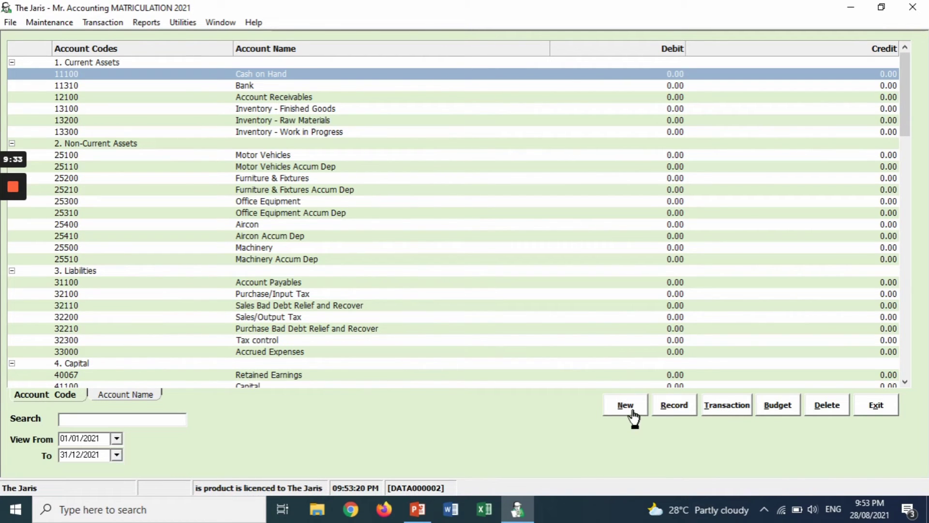
double_click(512, 74)
click(300, 126)
key(BackSpace)
key(BackSpace)
key(BackSpace)
key(BackSpace)
key(BackSpace)
key(BackSpace)
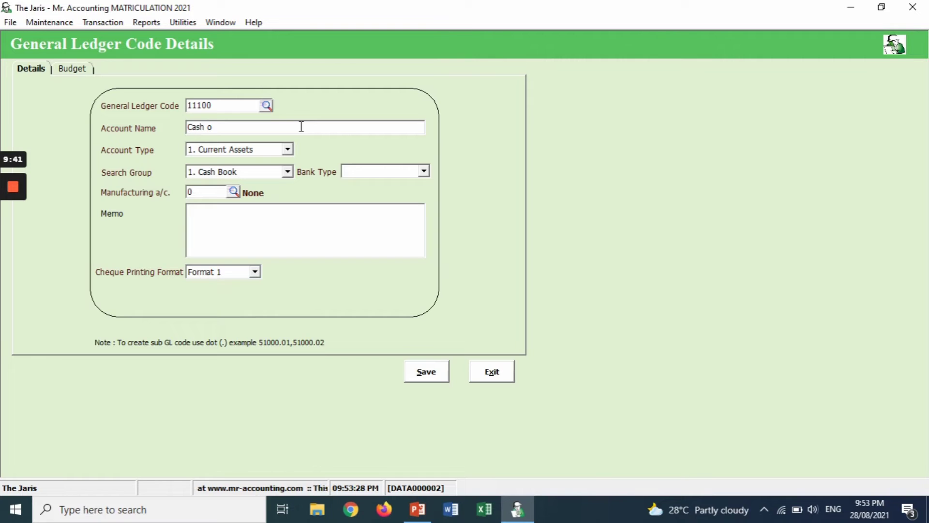
key(BackSpace)
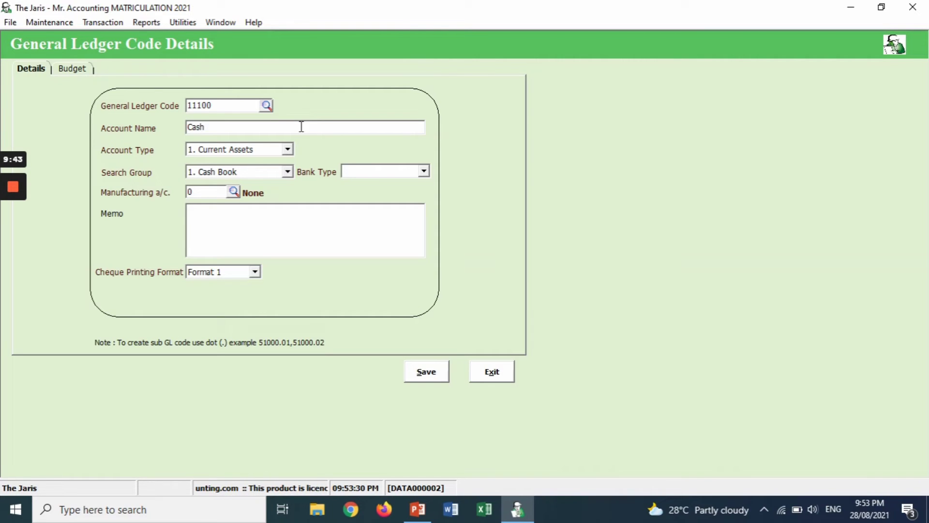
click(427, 372)
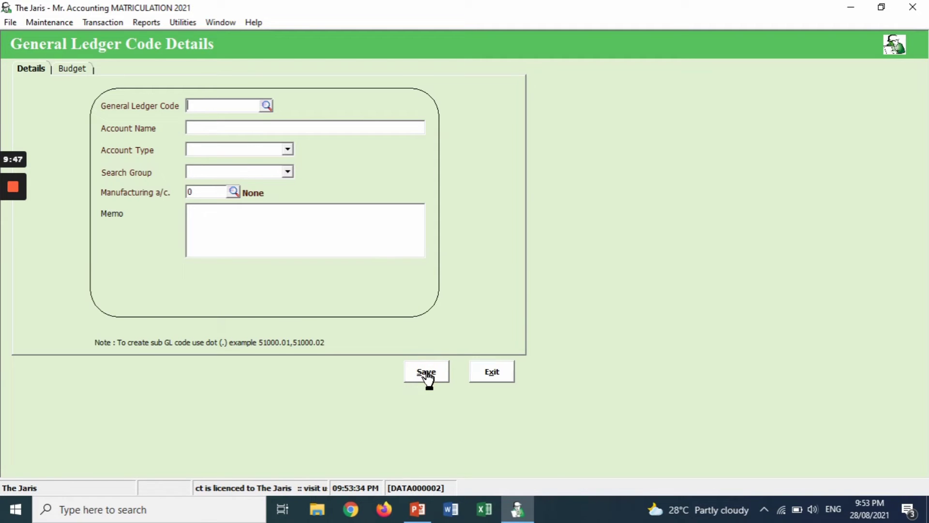
click(490, 379)
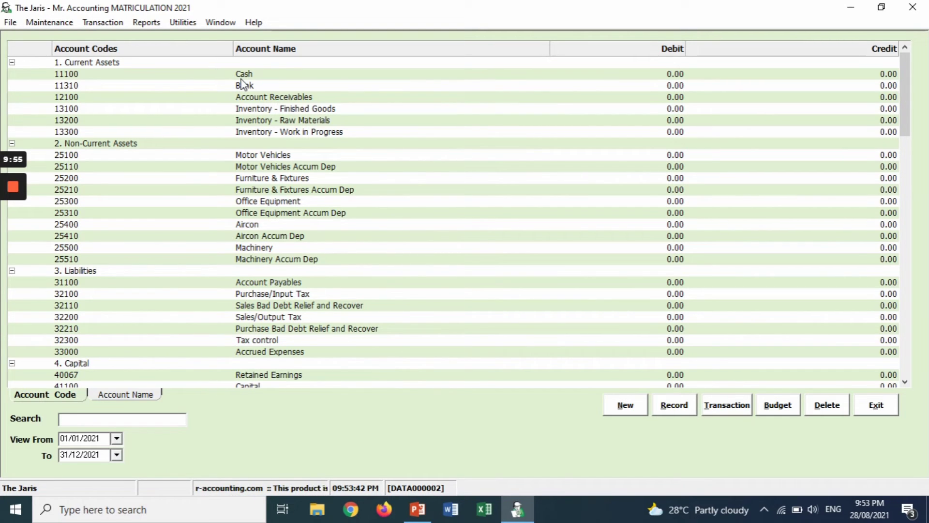
Rename the Office Equipment account under Non-Current Assets to Equipment, save it, and return to the account list
click(269, 206)
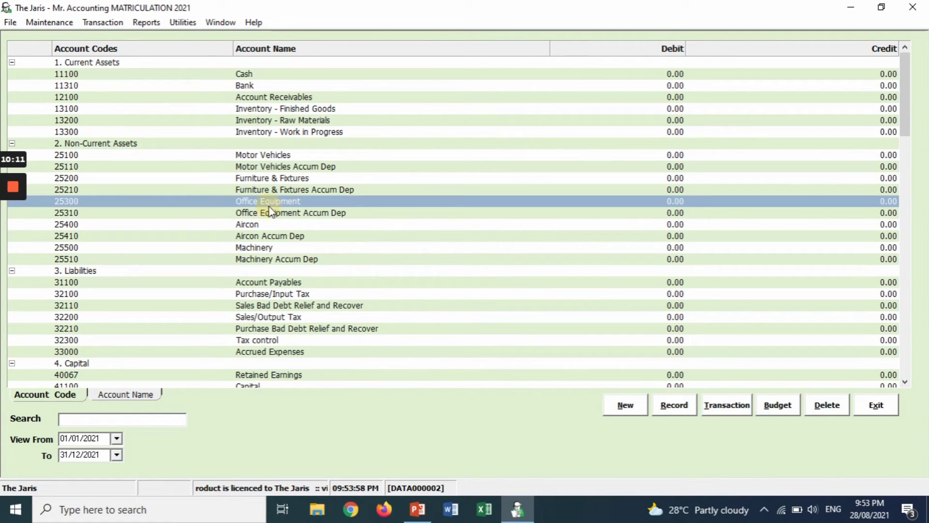
double_click(270, 207)
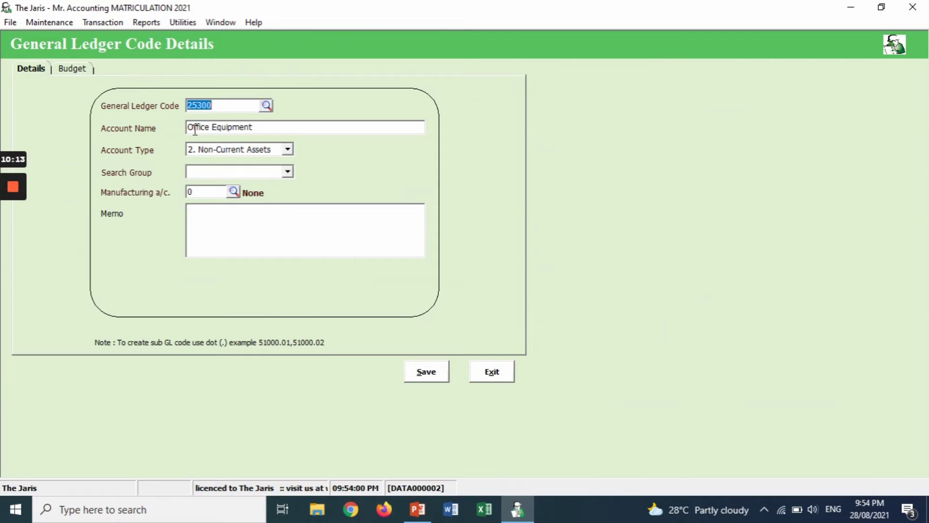
click(212, 127)
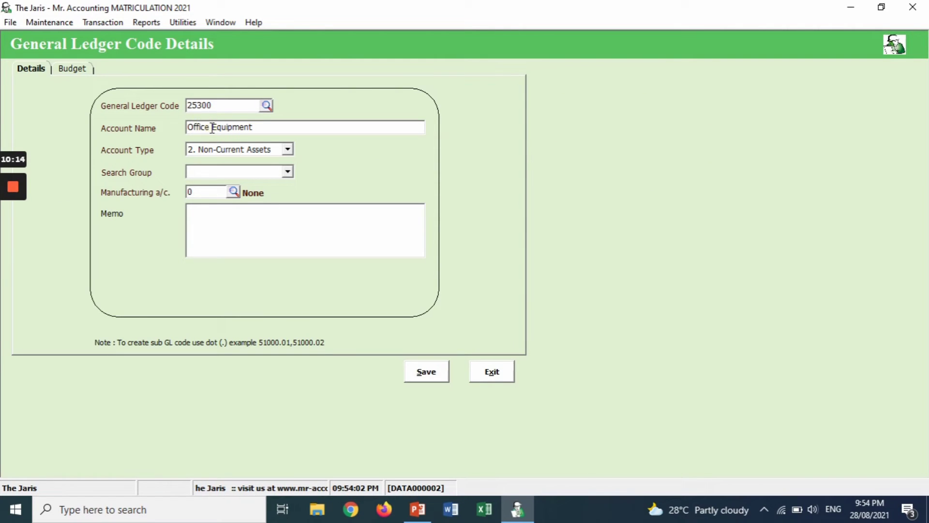
key(BackSpace)
key(BackSpace)
key(BackSpace)
key(BackSpace)
key(BackSpace)
key(BackSpace)
key(BackSpace)
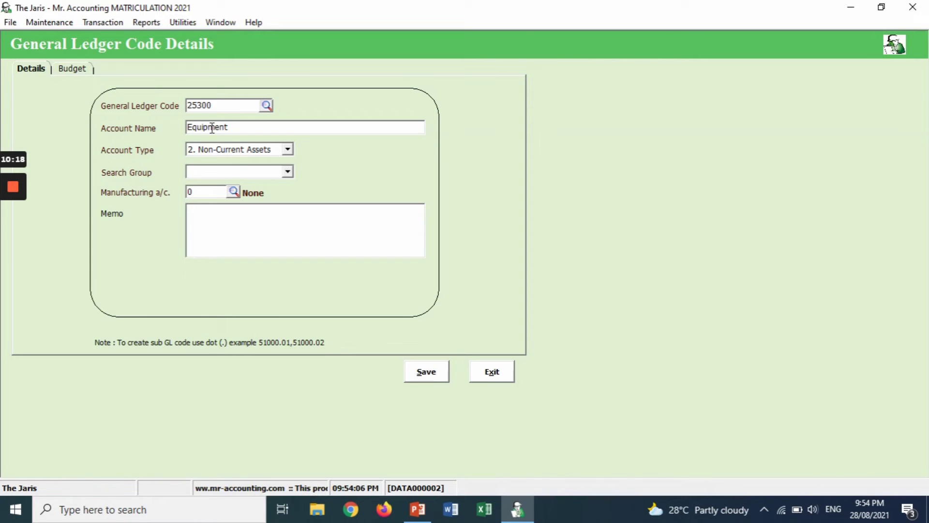
click(422, 372)
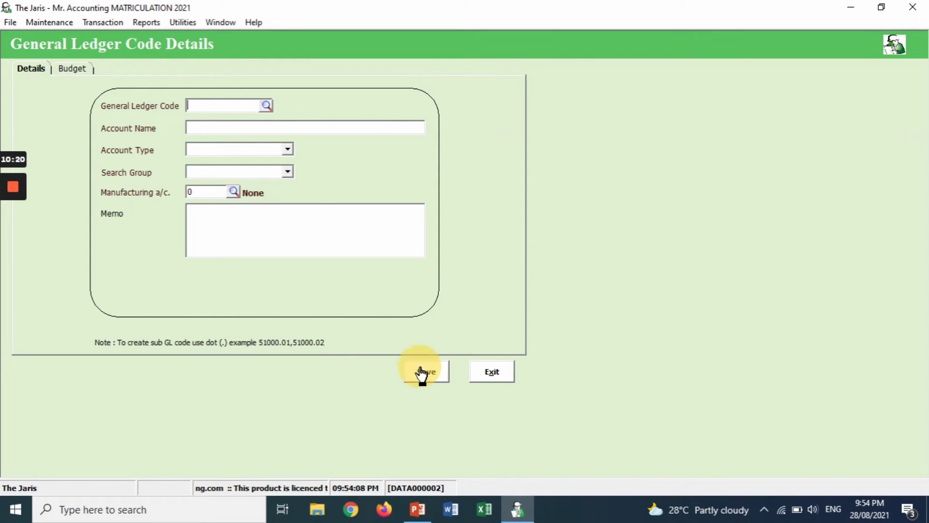
click(492, 379)
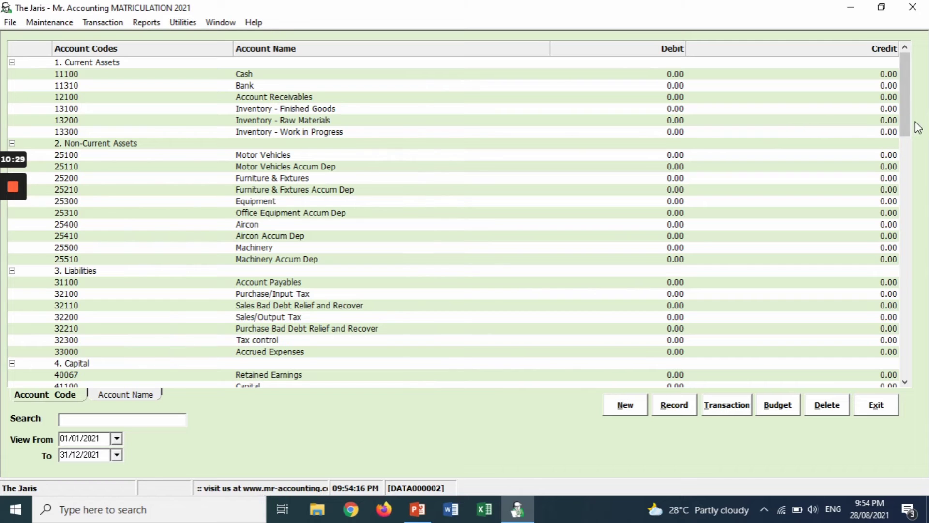
Rename the Electricity Expenses account under Expense to Utilities Expenses, save it, and return to the account list
drag(904, 116, 926, 217)
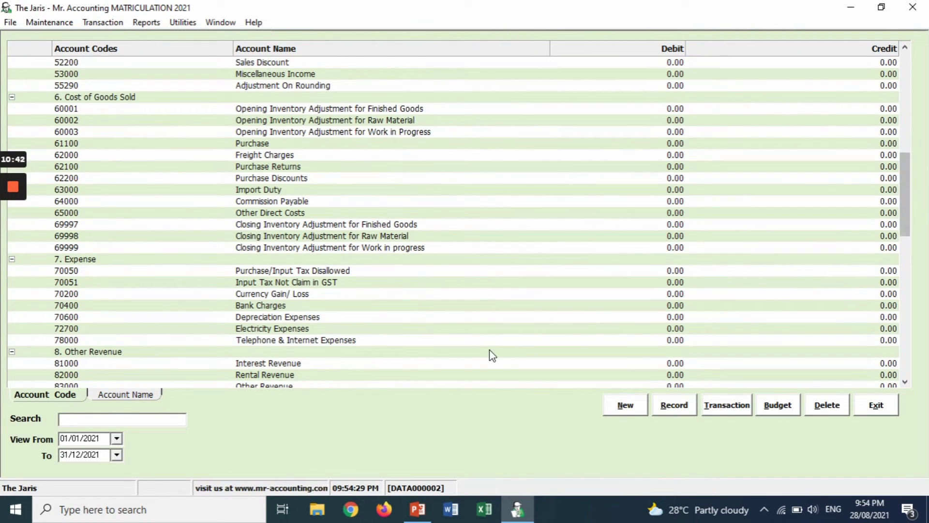
double_click(299, 333)
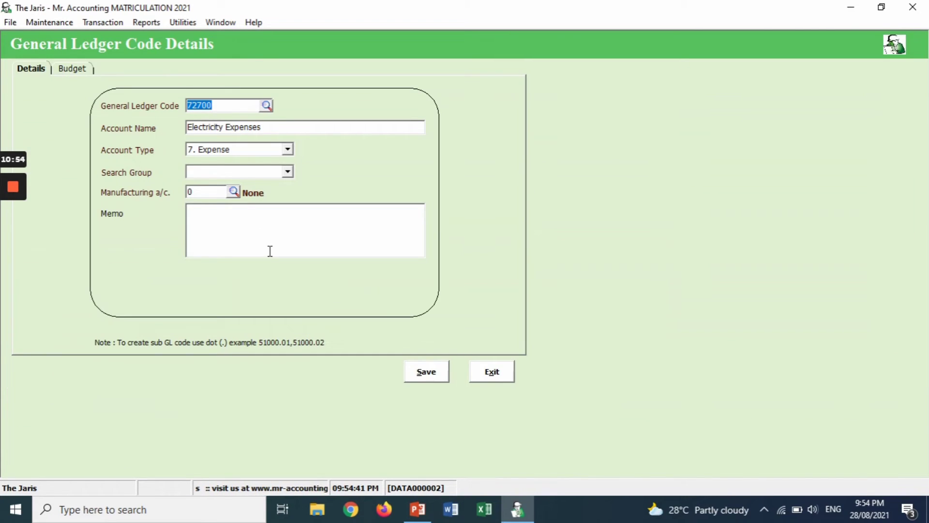
click(224, 126)
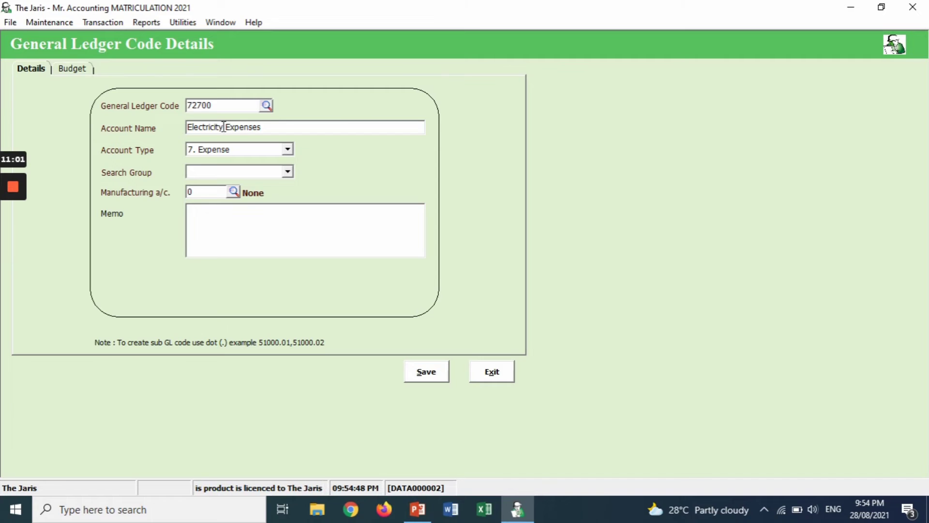
click(223, 126)
key(BackSpace)
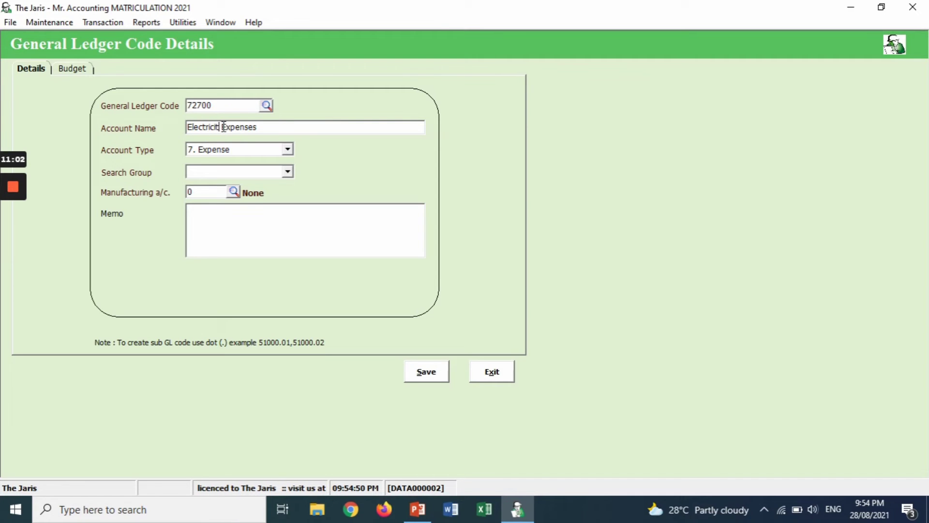
key(BackSpace)
key(BackSpace)
key(BackSpace)
key(BackSpace)
key(BackSpace)
key(BackSpace)
key(BackSpace)
key(BackSpace)
key(BackSpace)
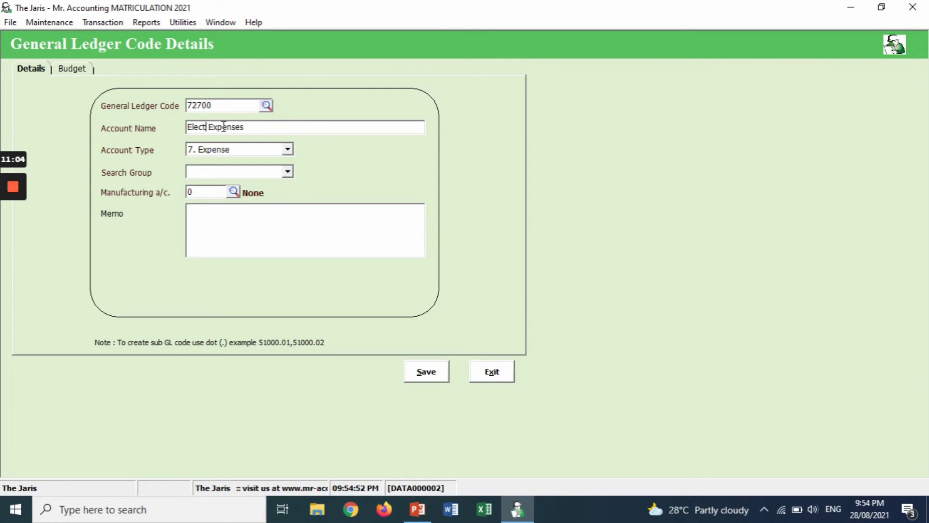
key(BackSpace)
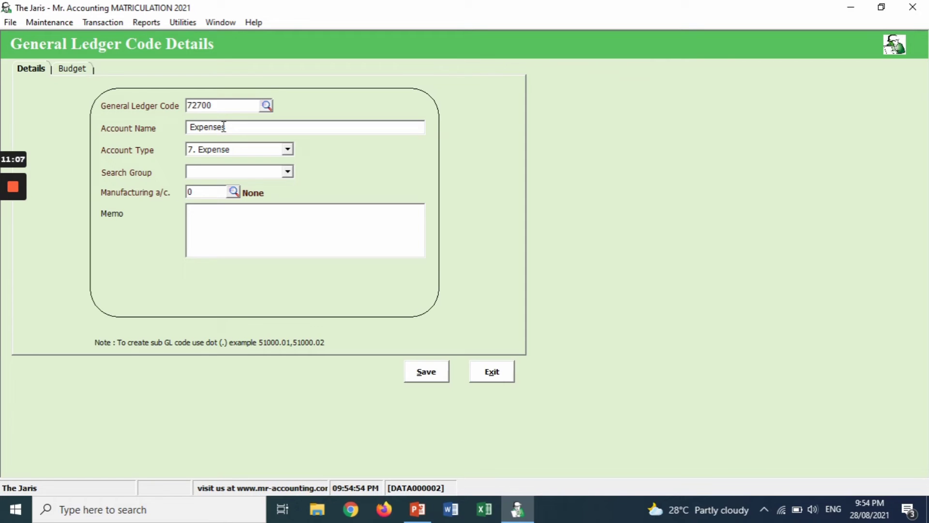
text(Utilities)
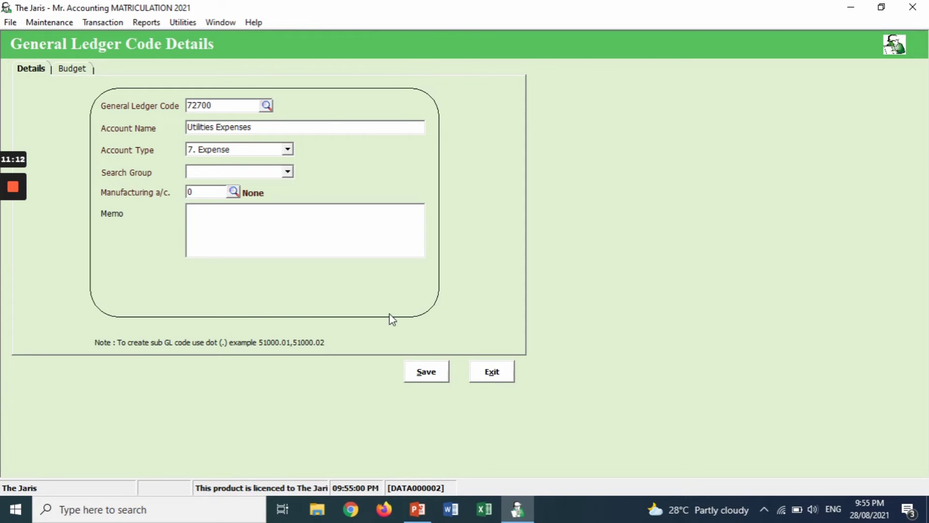
click(426, 371)
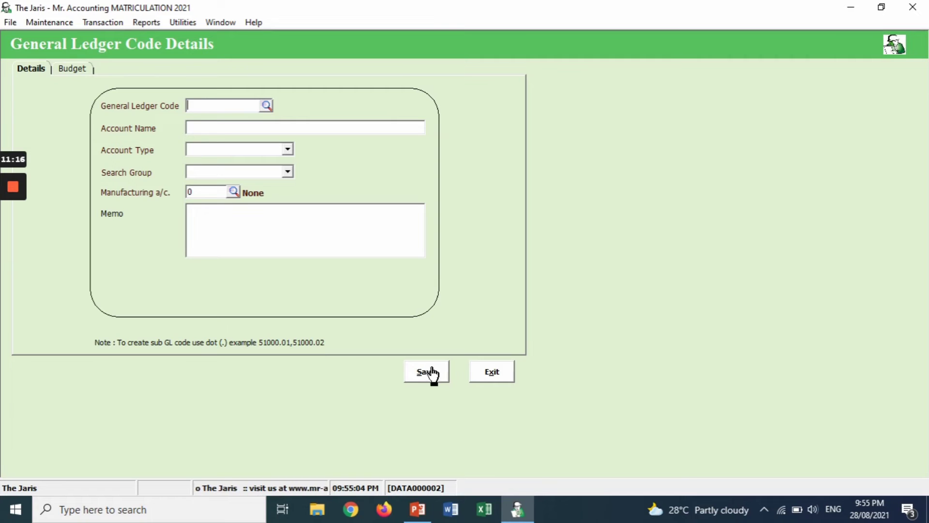
click(491, 379)
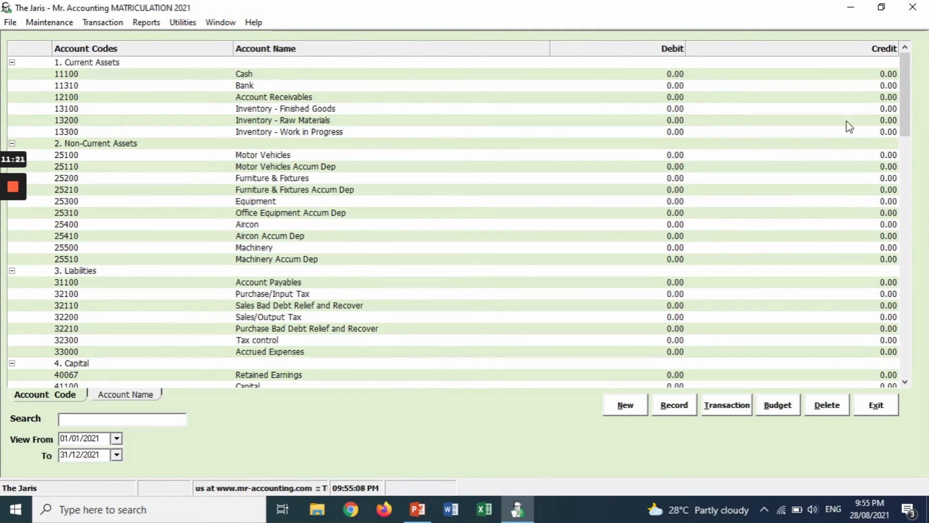
Add a new general ledger account with code 41110 and the account name Drawings, and save it
drag(907, 125, 923, 225)
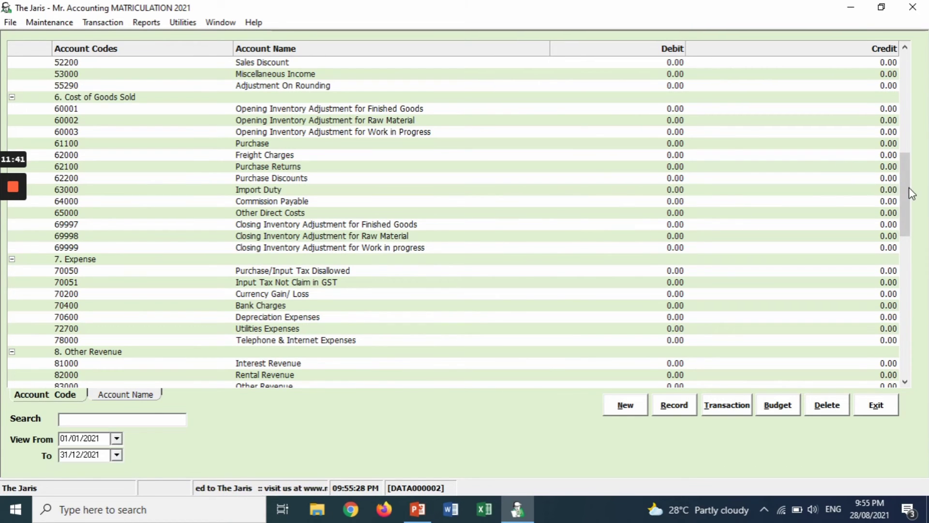
drag(905, 189, 905, 159)
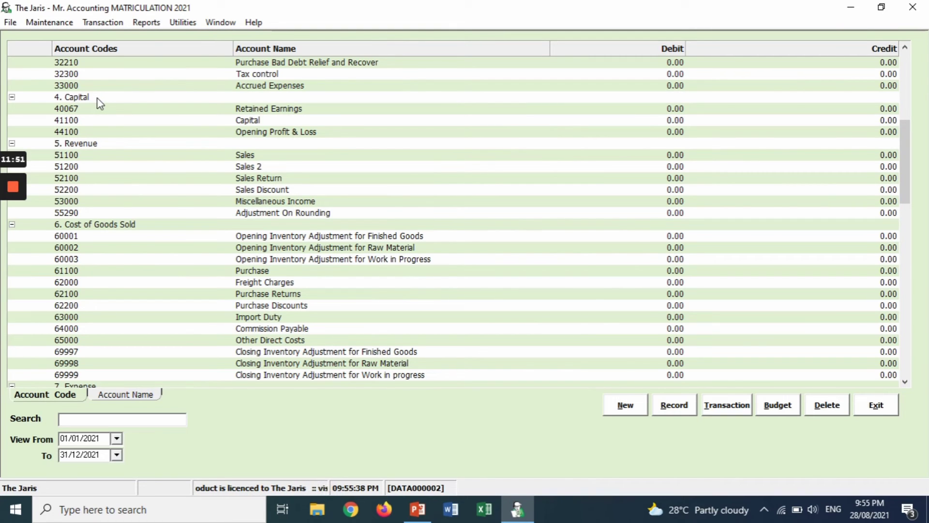
click(625, 407)
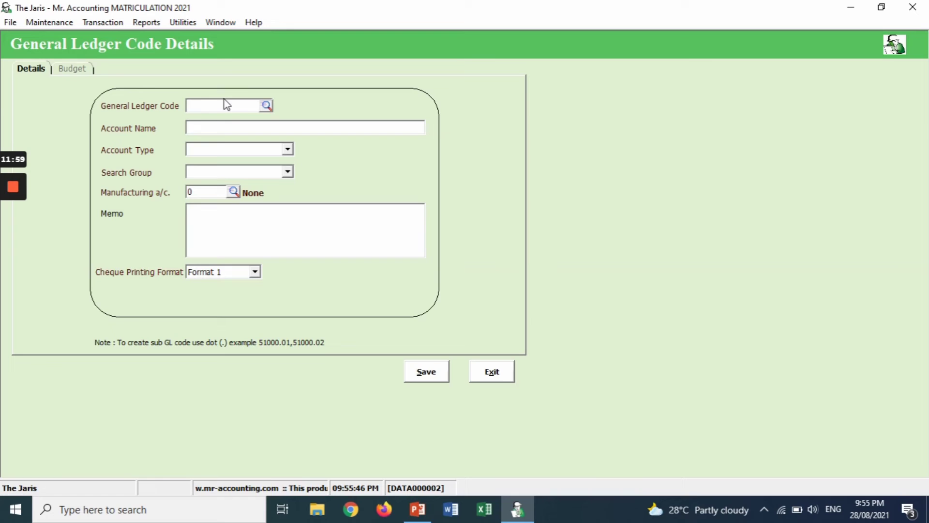
text(41)
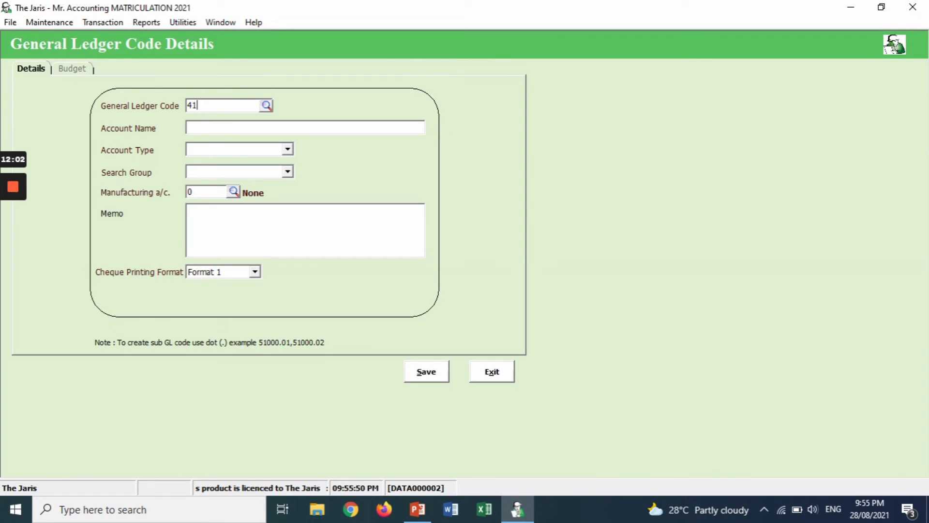
text(110)
click(243, 127)
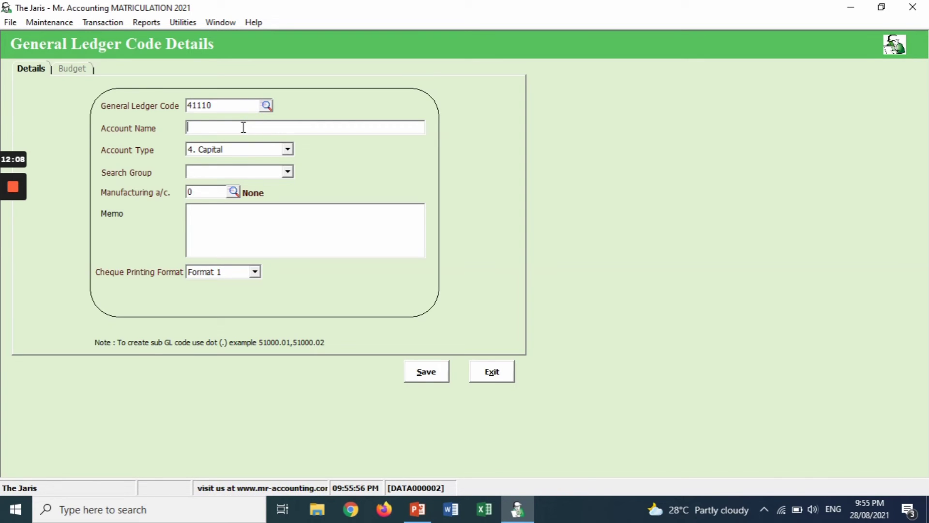
text(Drawings)
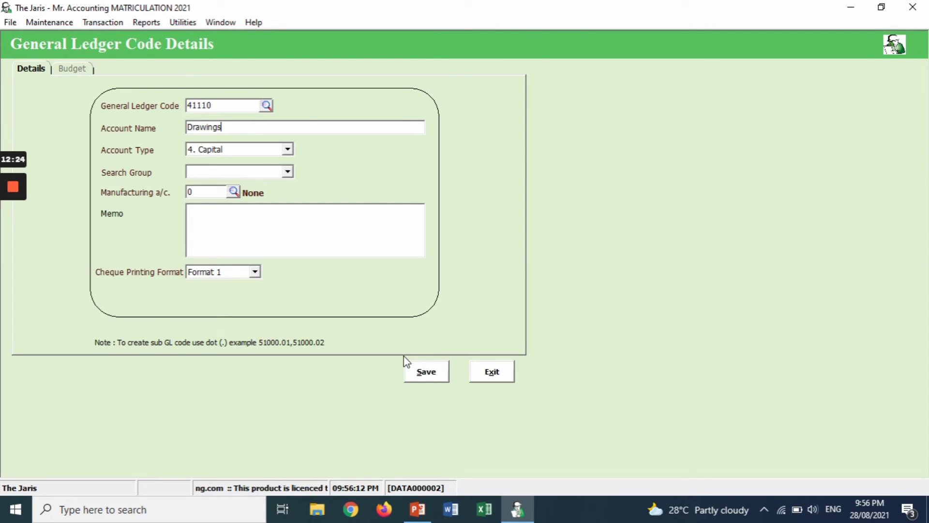
click(425, 380)
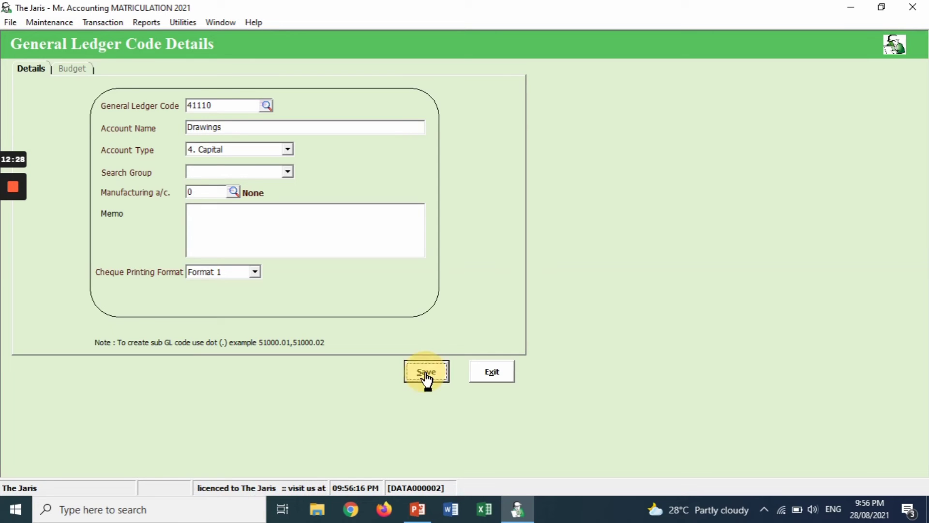
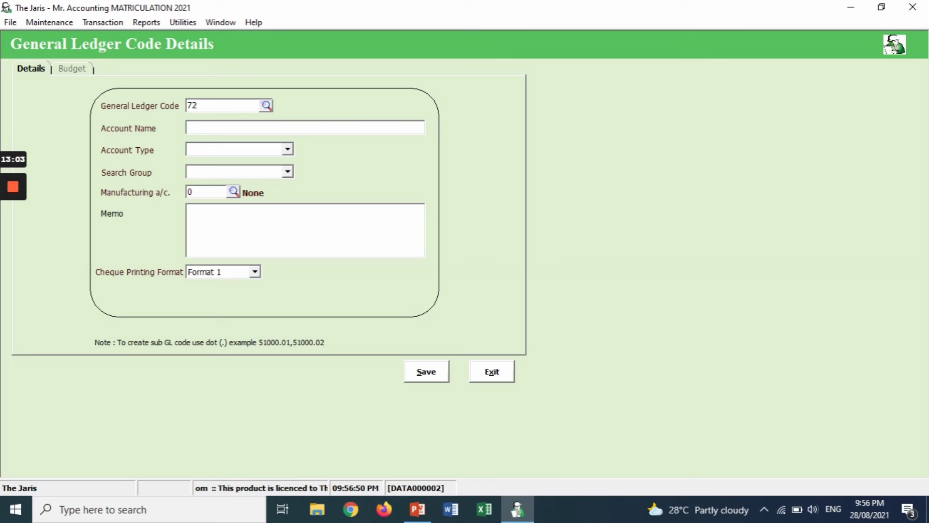
Add a new general ledger account with code 72800 and the account name Wages expenses, save it, and return to the account list
text(800)
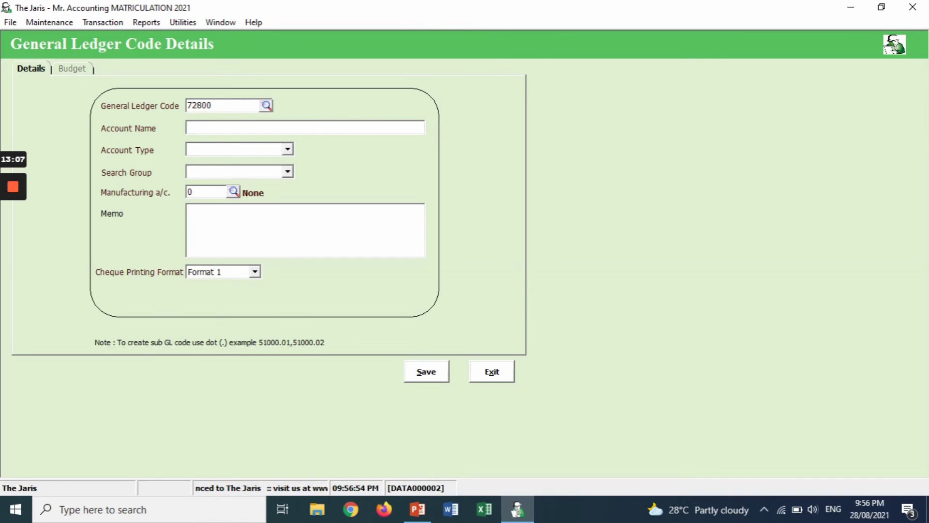
click(252, 126)
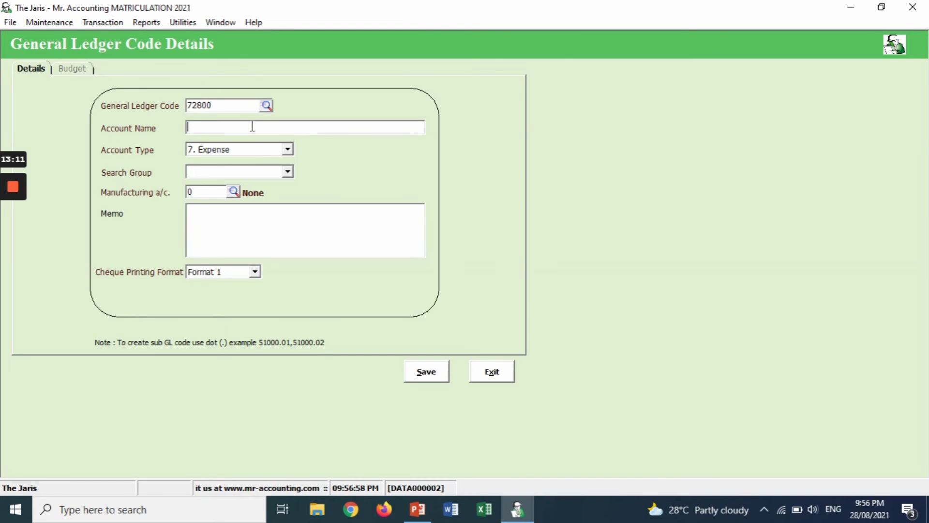
text(Wa)
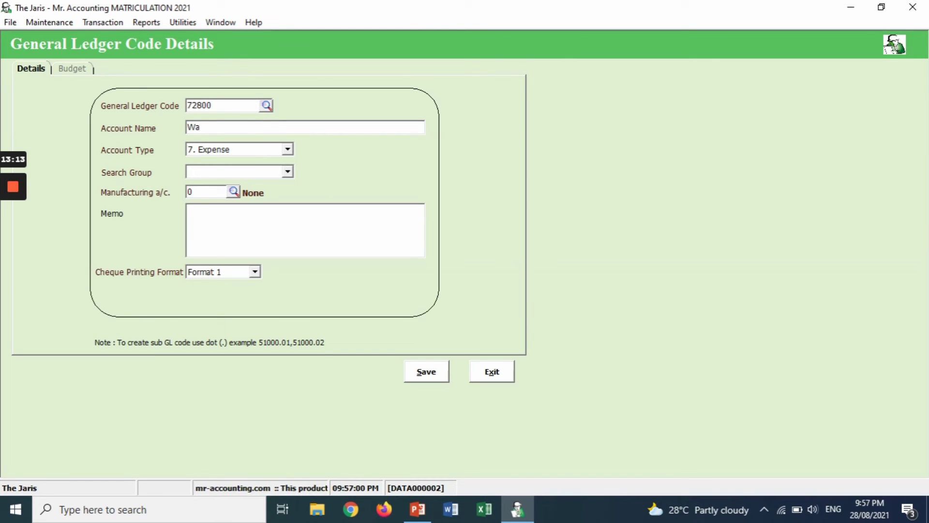
text(ges)
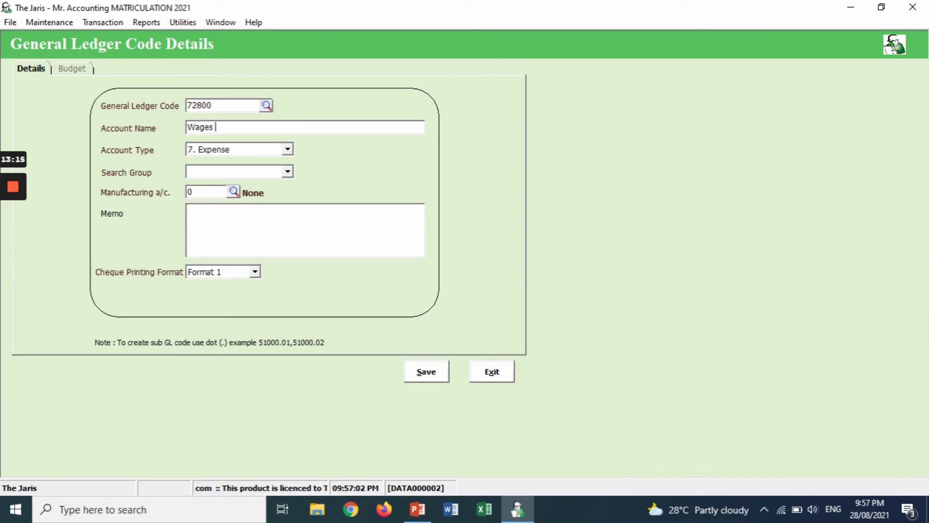
text( expe)
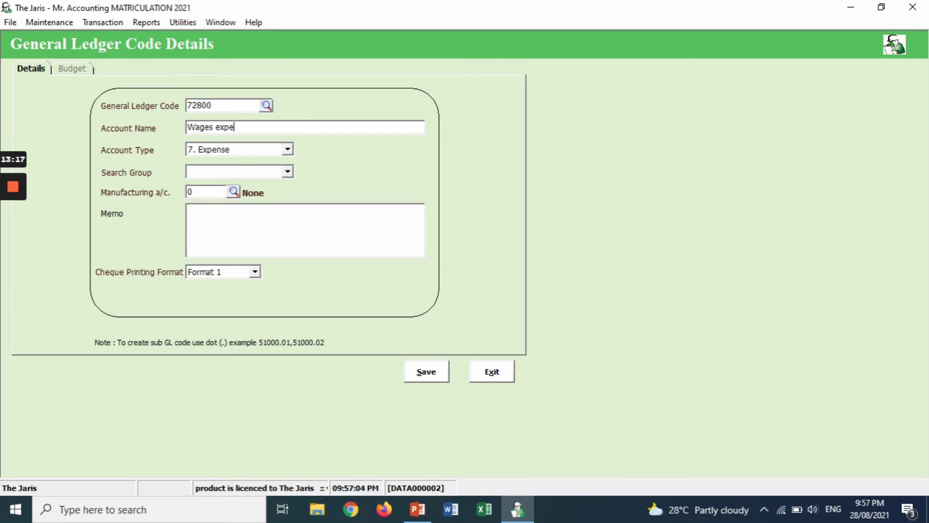
text(nses)
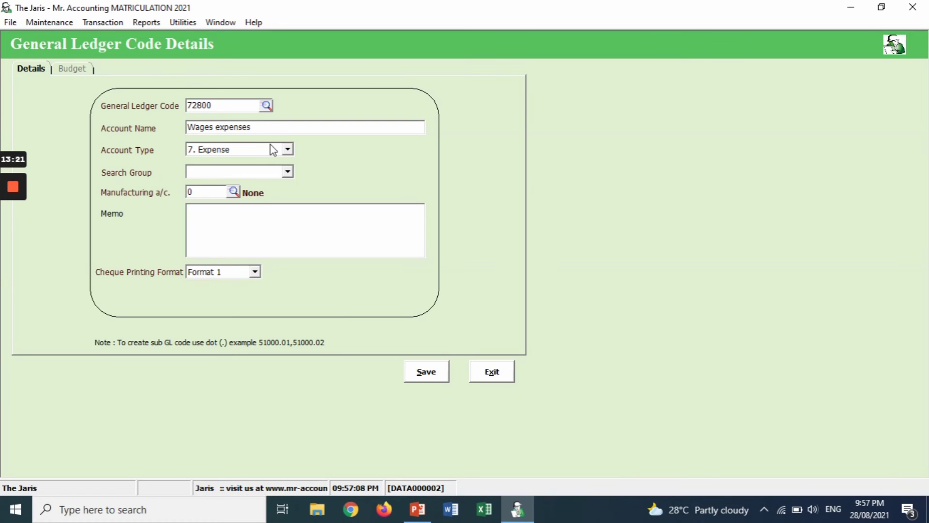
click(427, 379)
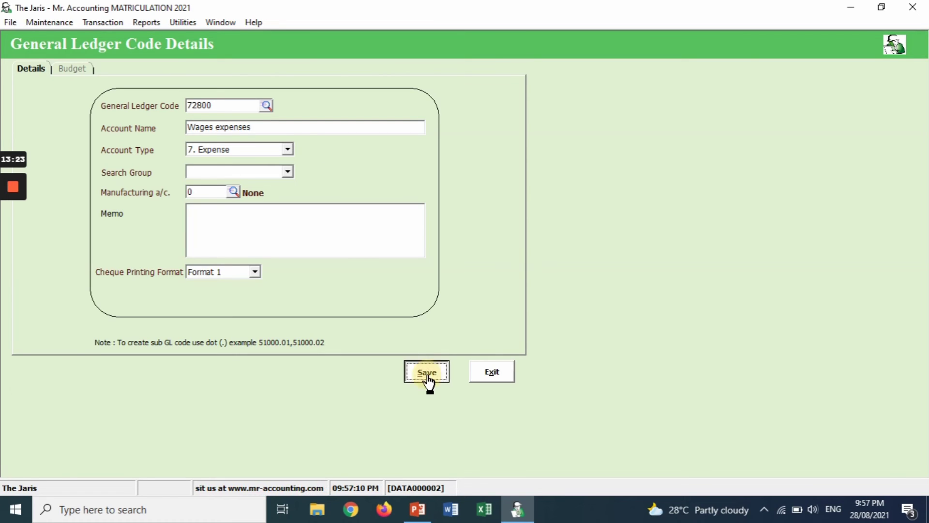
click(490, 377)
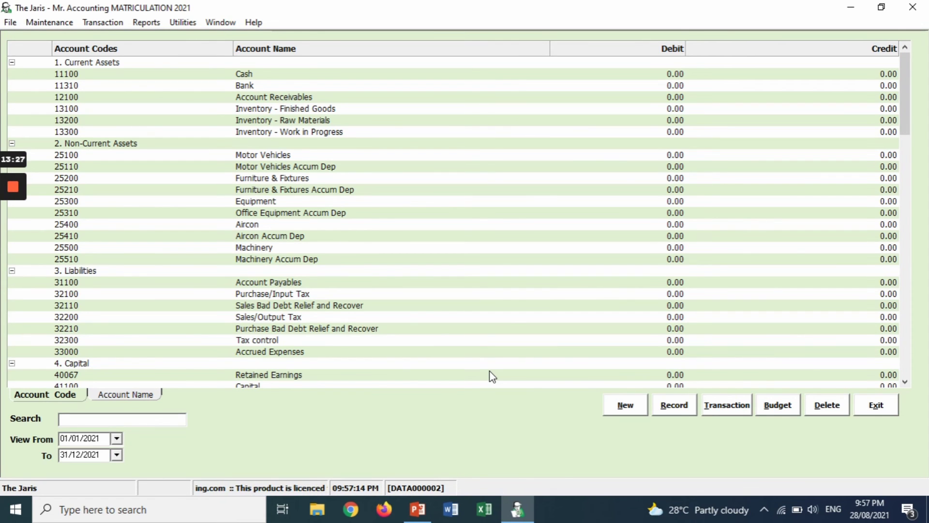
Start another new general ledger account and give it the code 34000 under Liabilities
drag(904, 122, 921, 223)
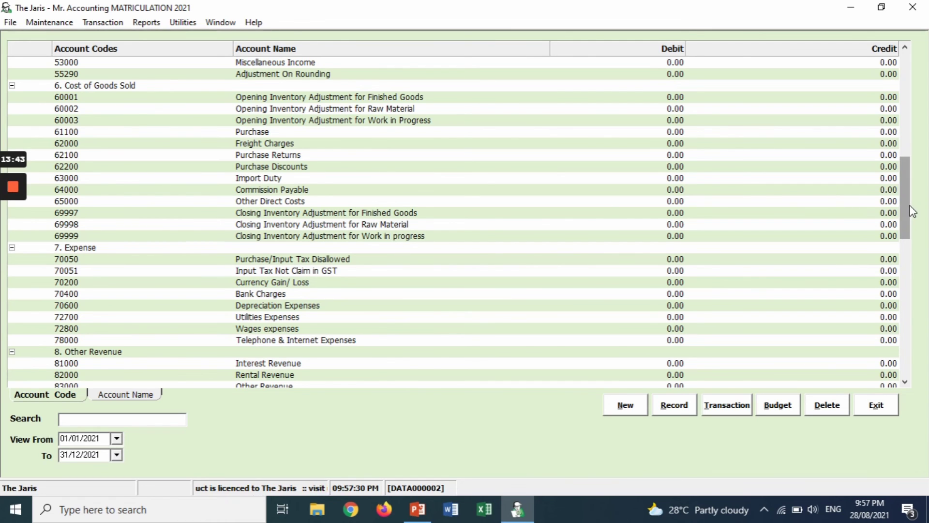
scroll(909, 208, up, 1)
drag(910, 208, 904, 143)
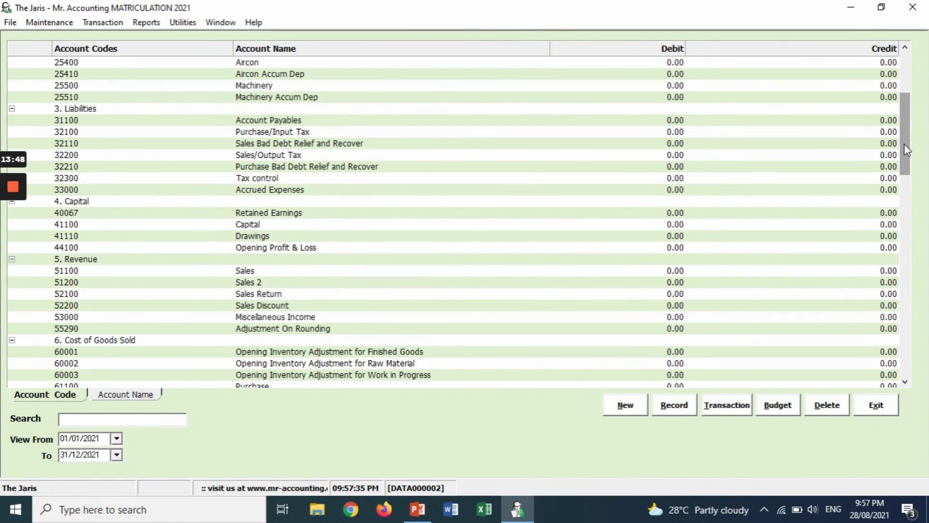
click(632, 414)
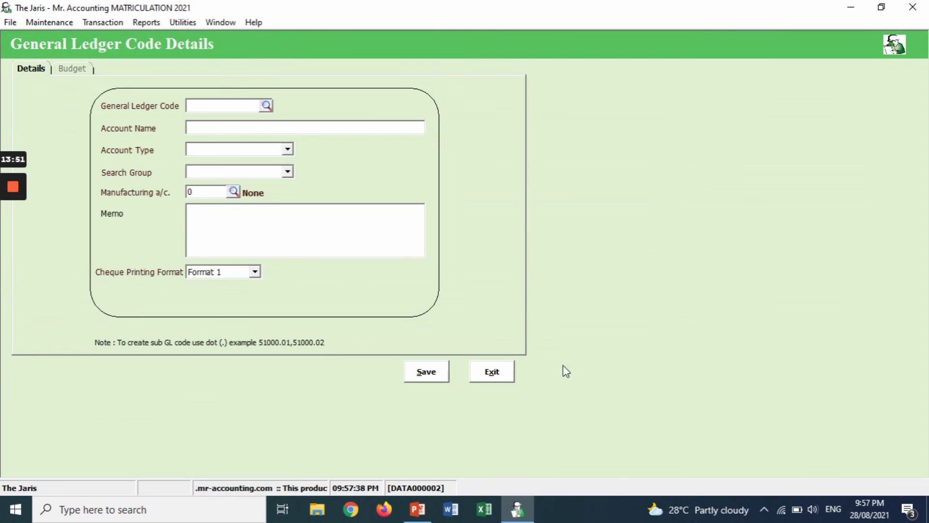
click(227, 101)
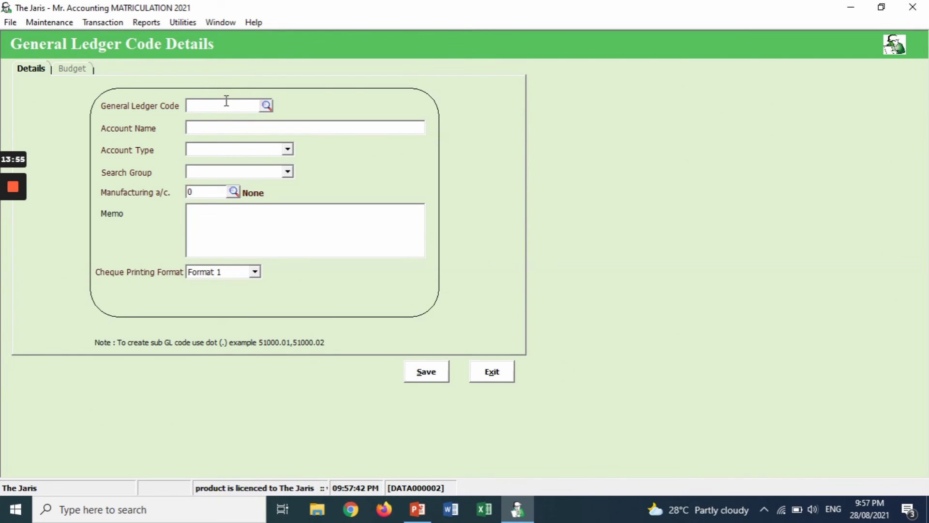
text(3400)
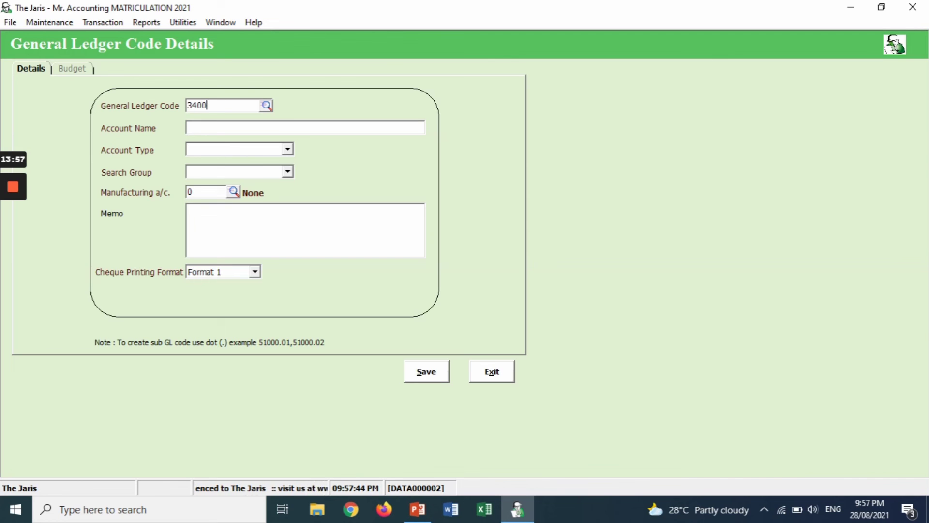
text(0)
key(Return)
Name the new liability account Kedai Nyanyi, save it, and leave account maintenance for the General Ledger main screen
click(205, 126)
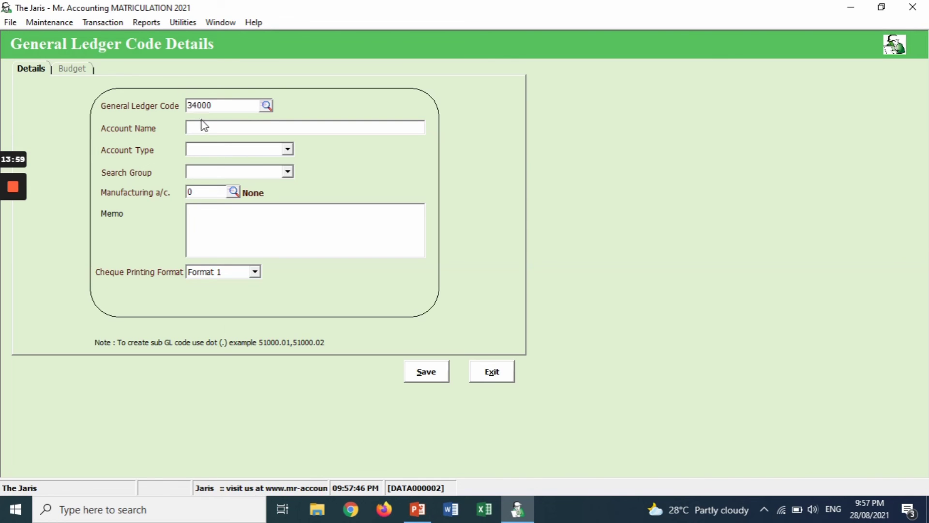
click(209, 127)
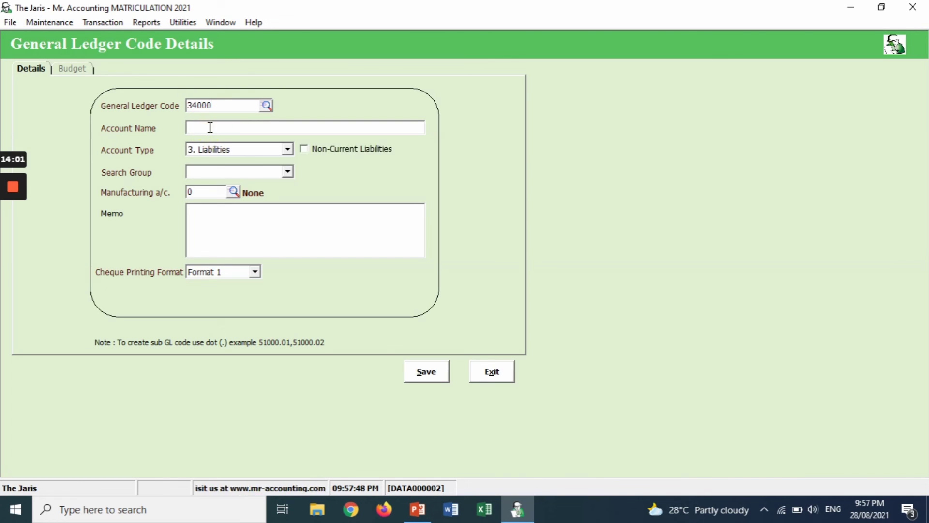
text(K)
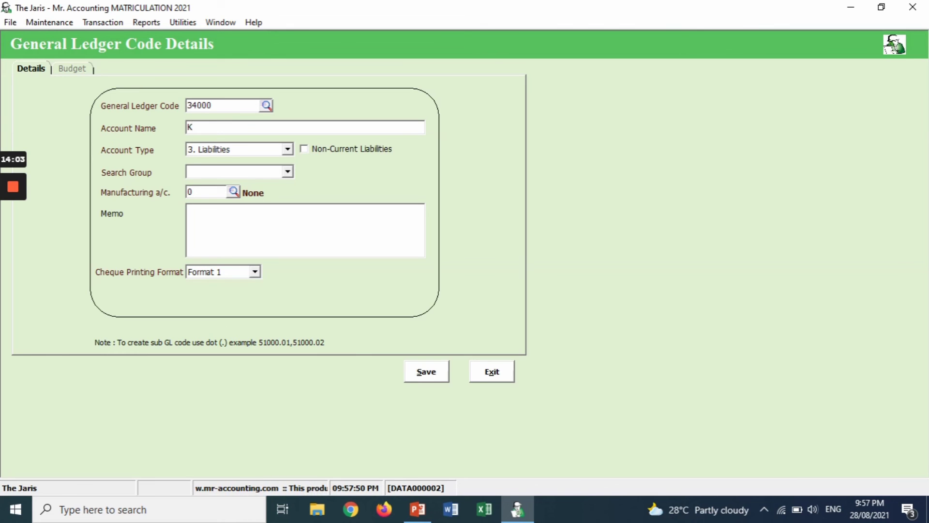
text(edai)
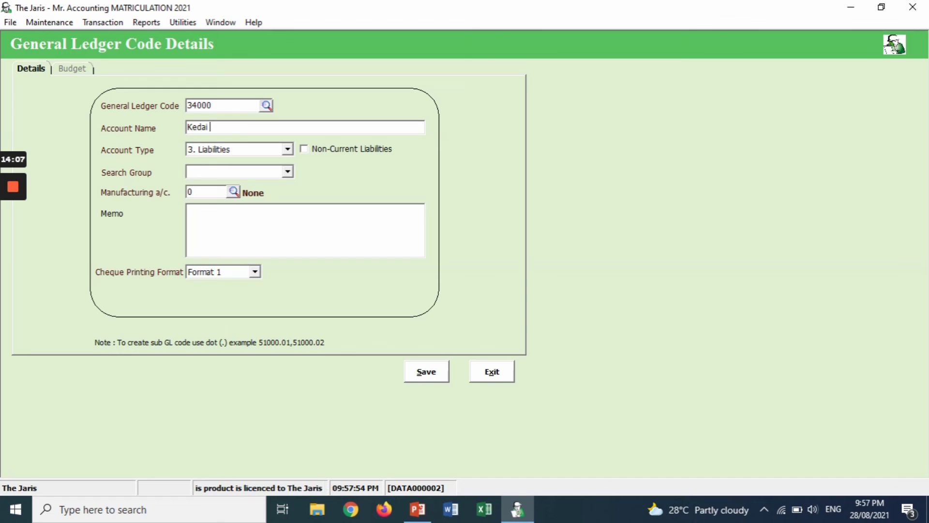
text( Ny)
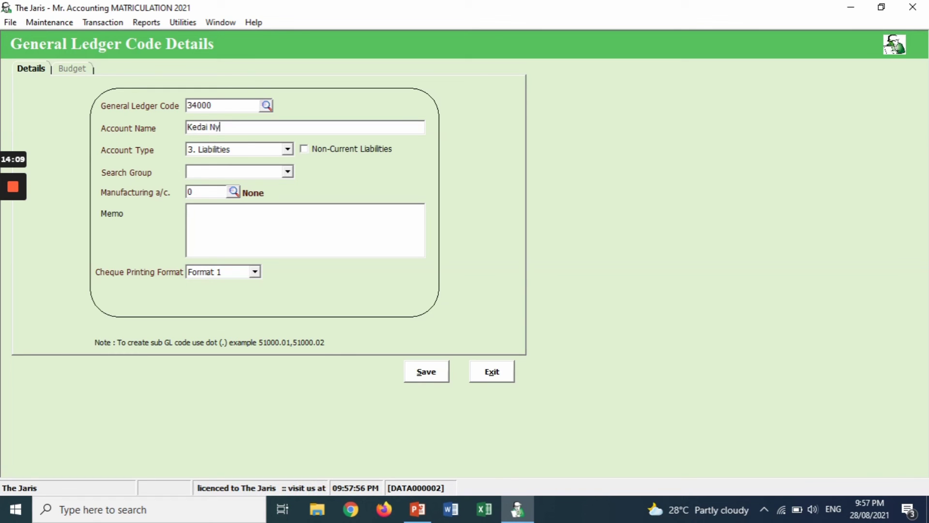
text(anyi)
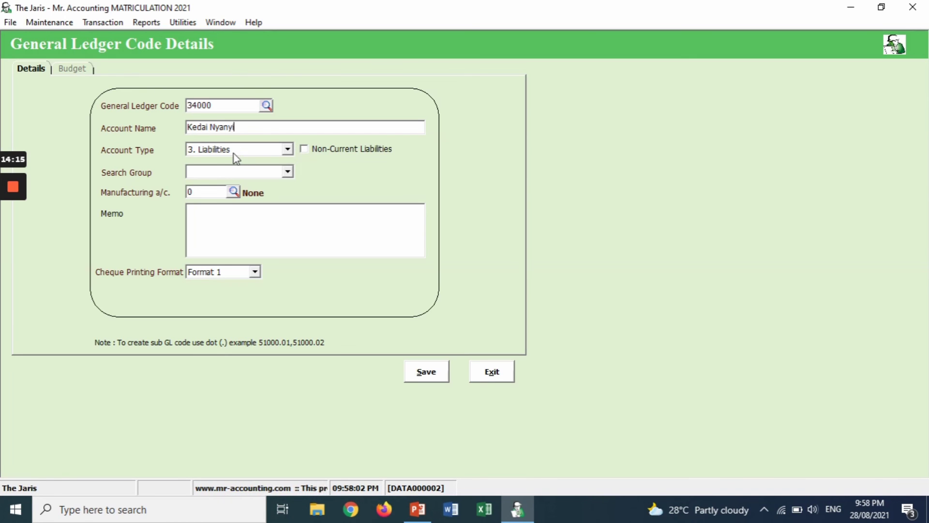
click(432, 382)
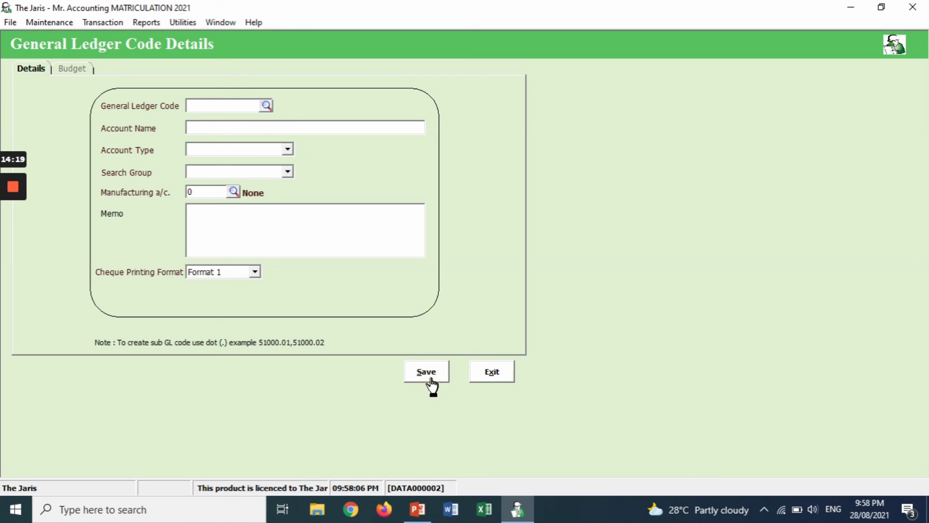
click(487, 383)
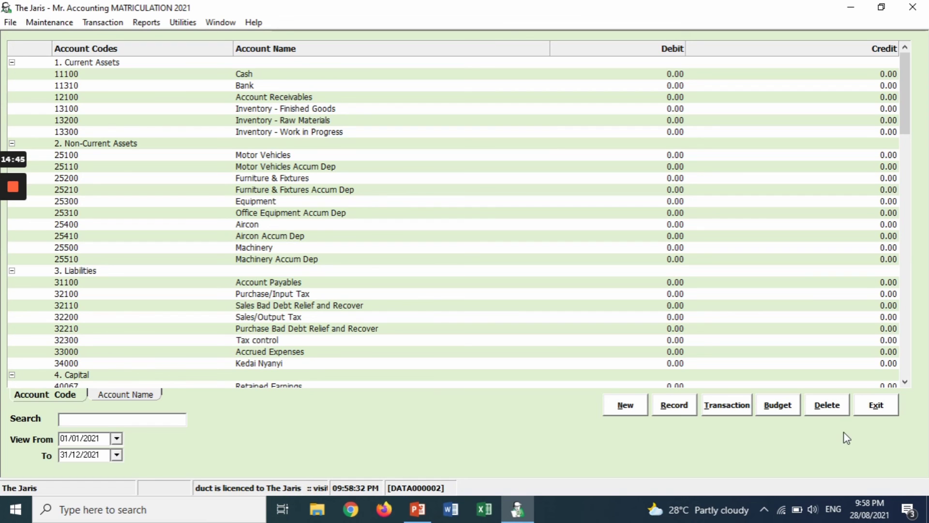
click(875, 408)
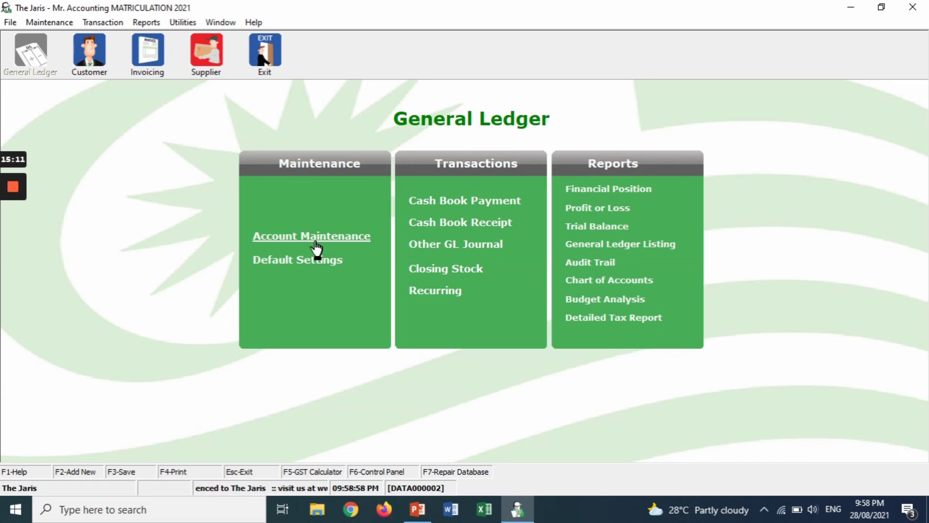
mouse_move(12, 190)
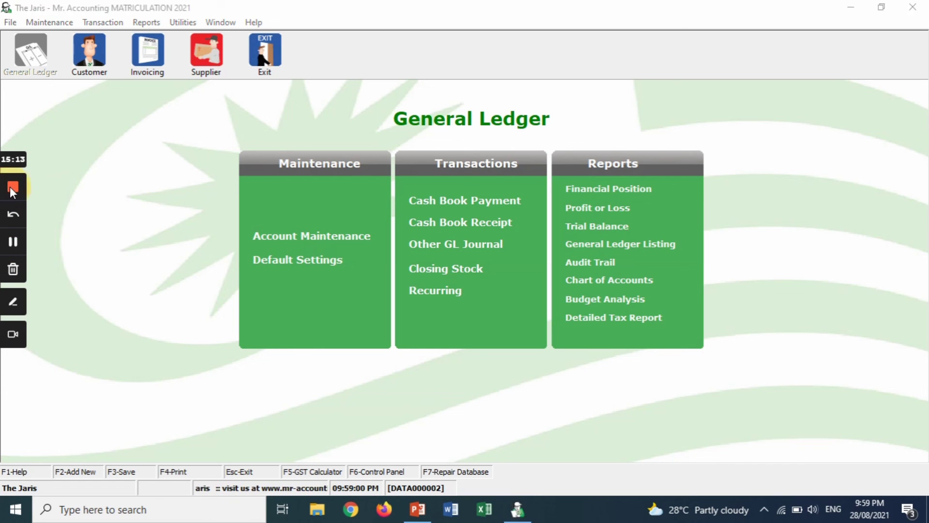